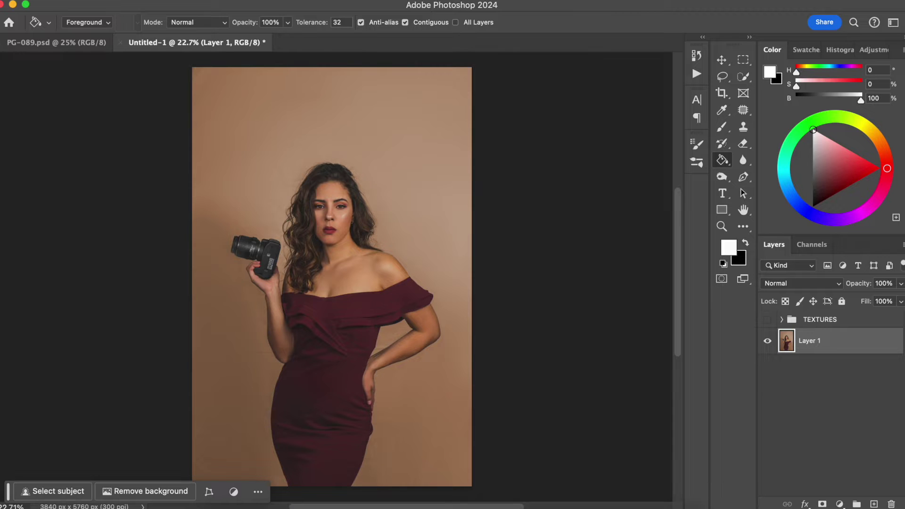
# Select the woman and her camera with the Quick Selection tool and copy them onto a new layer above the photo
pyautogui.press('w')
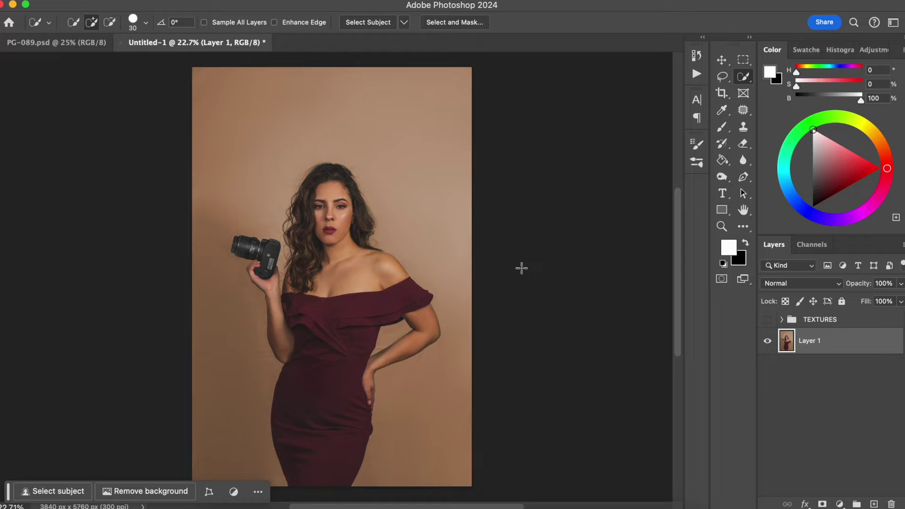
pyautogui.rightClick(739, 78)
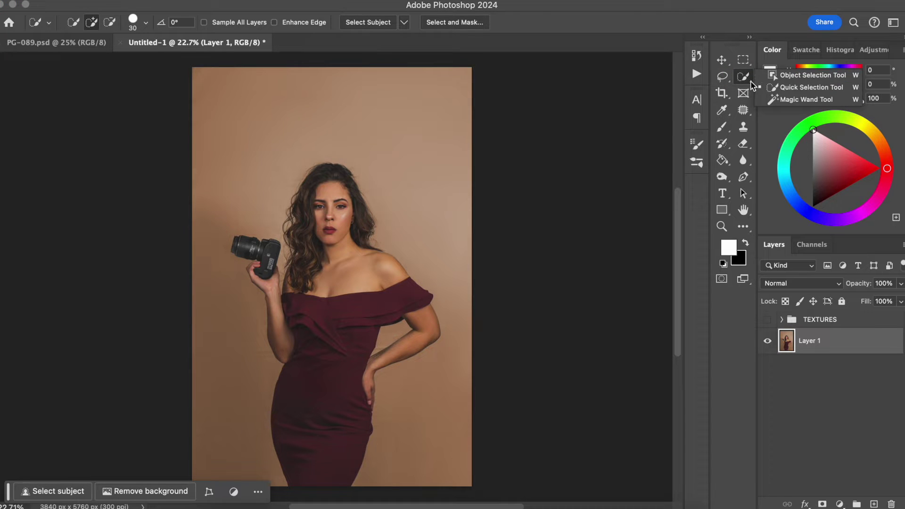
pyautogui.click(786, 87)
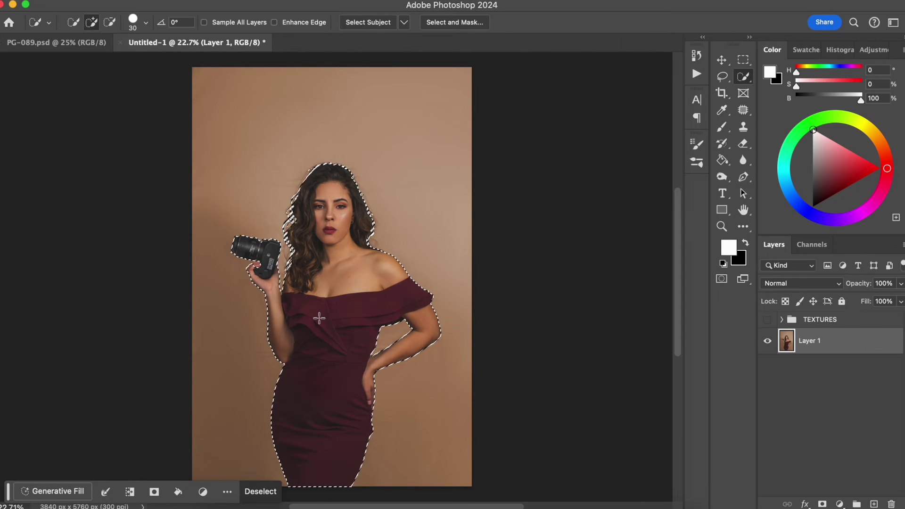
pyautogui.press('super+j')
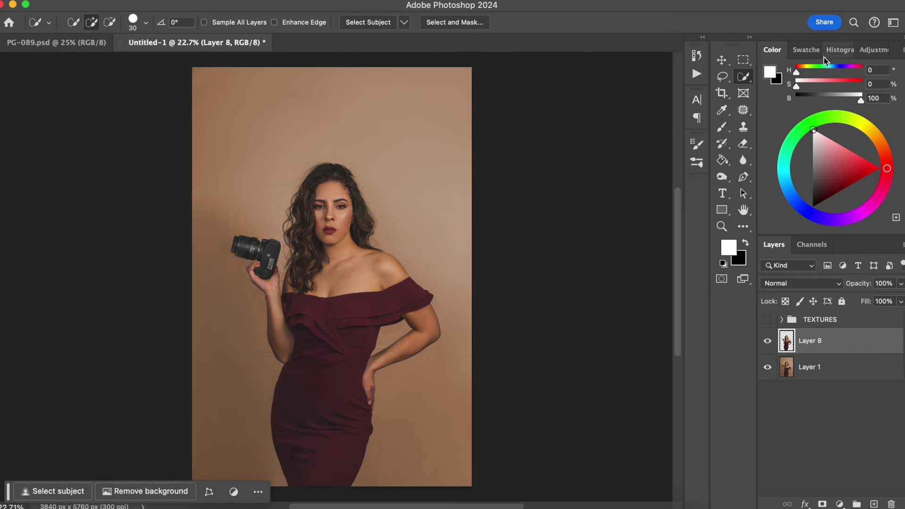
pyautogui.keyDown('alt'); pyautogui.click(768, 341); pyautogui.keyUp('alt')
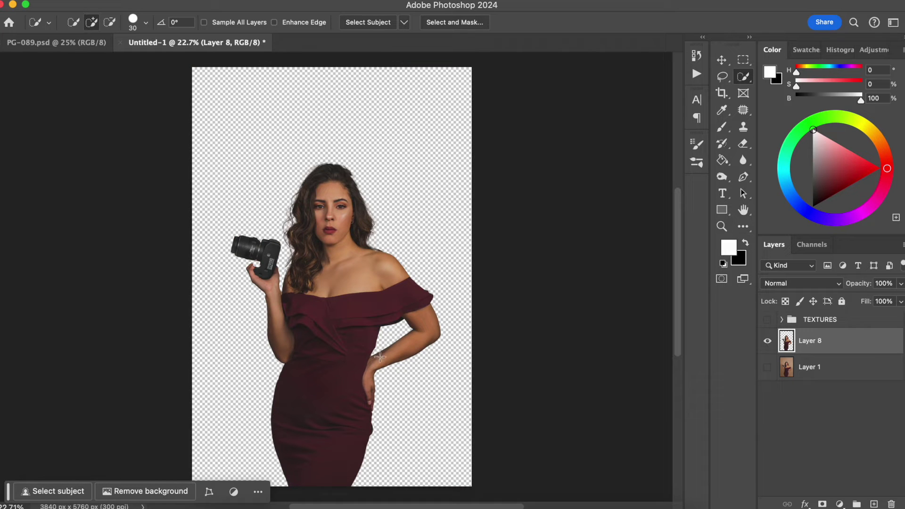
pyautogui.click(768, 366)
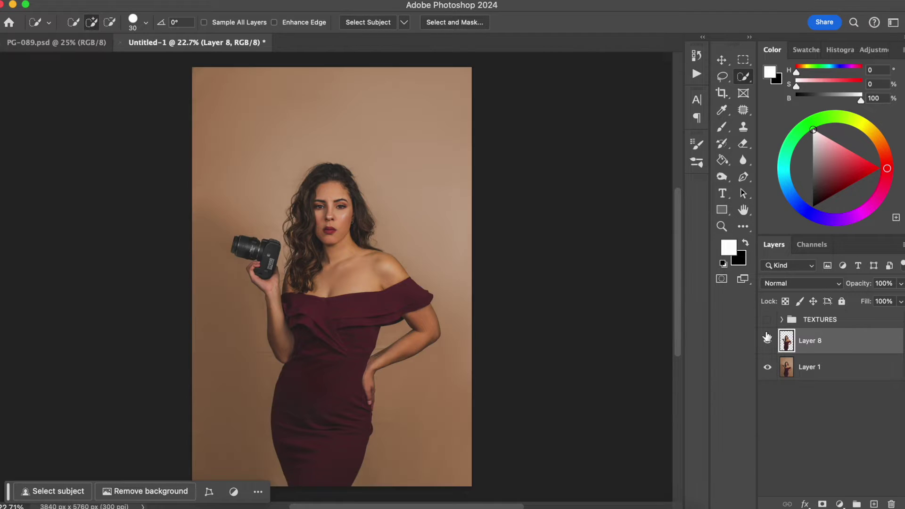
# Add a Pattern fill layer directly above Layer 1, beneath the cut-out of the woman
pyautogui.click(821, 367)
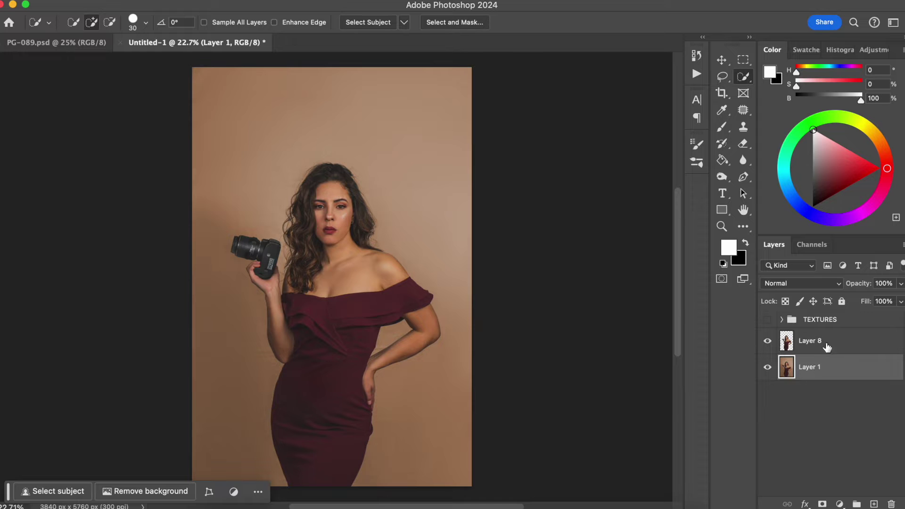
pyautogui.click(839, 504)
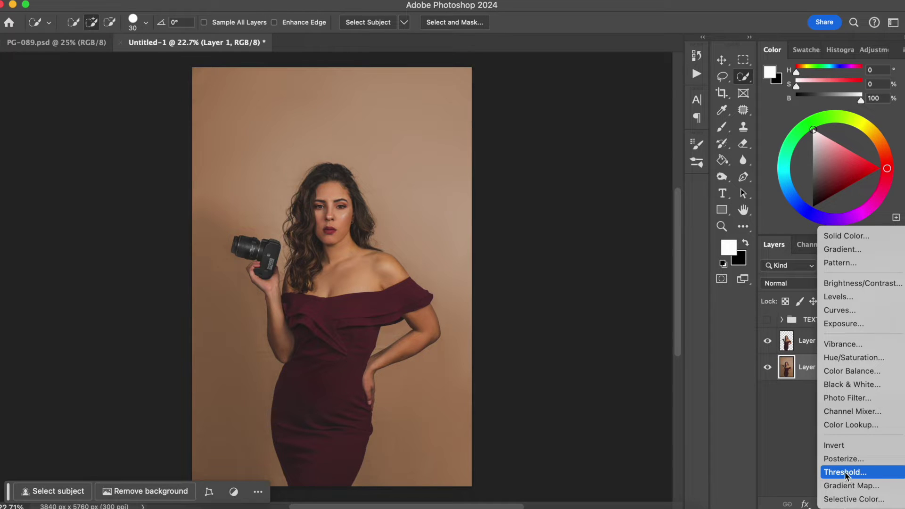
pyautogui.click(844, 267)
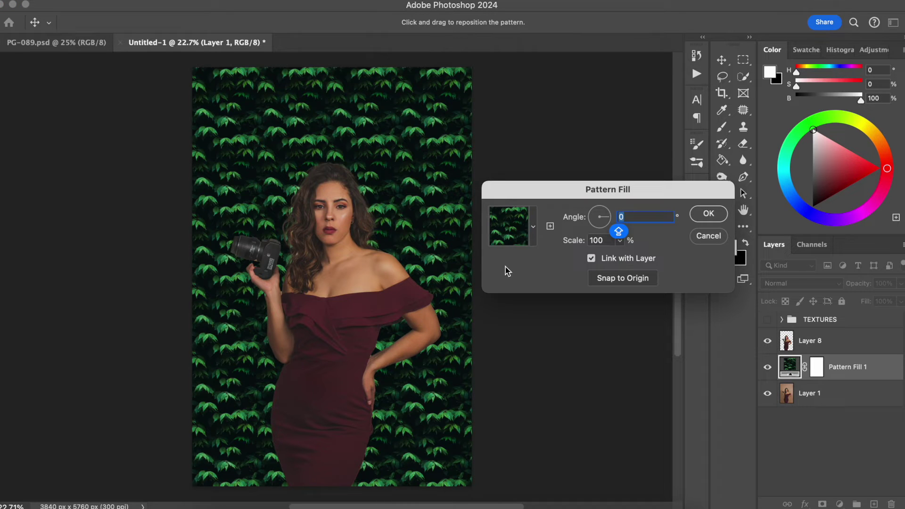
# Try out different Grass and Water patterns as the background fill
pyautogui.click(515, 243)
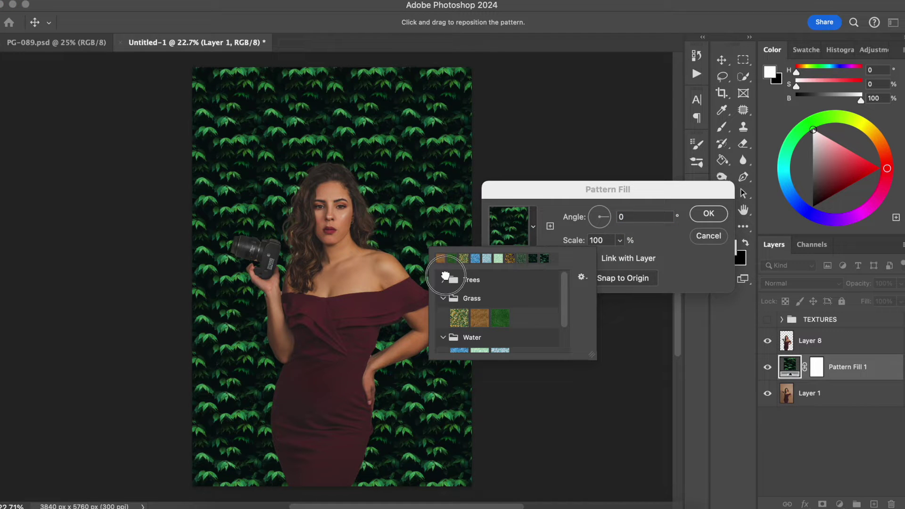
pyautogui.click(446, 280)
pyautogui.click(459, 299)
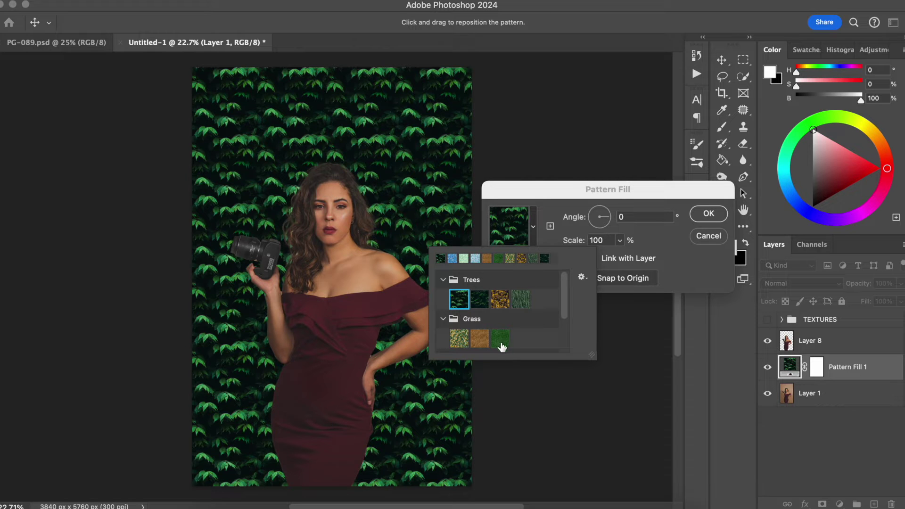
pyautogui.click(481, 338)
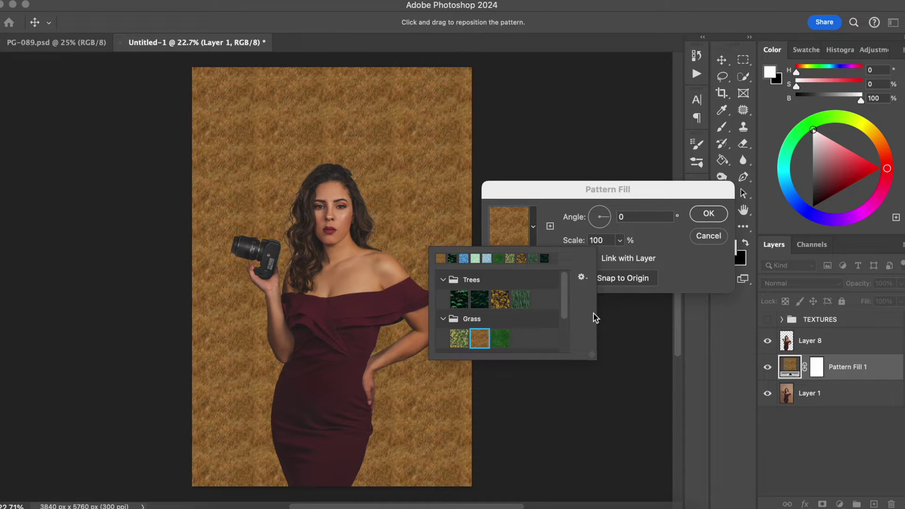
pyautogui.moveTo(566, 304); pyautogui.dragTo(564, 337)
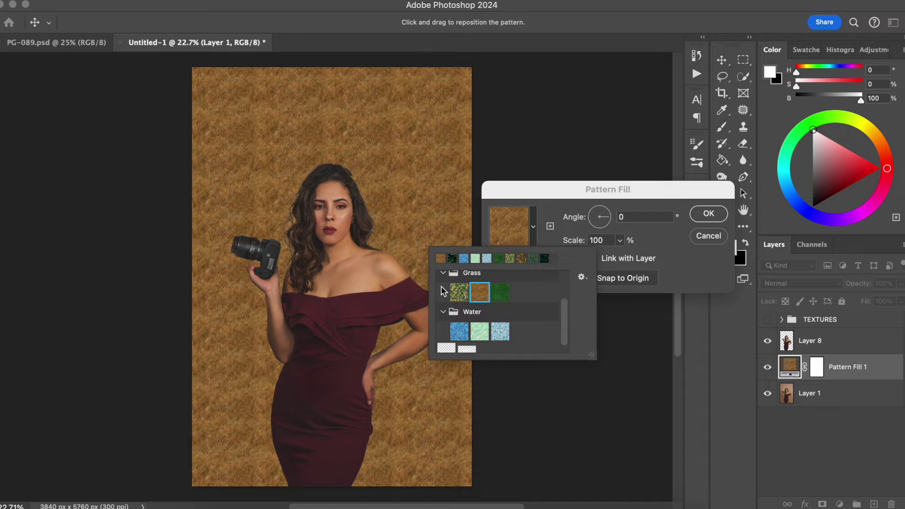
pyautogui.click(459, 292)
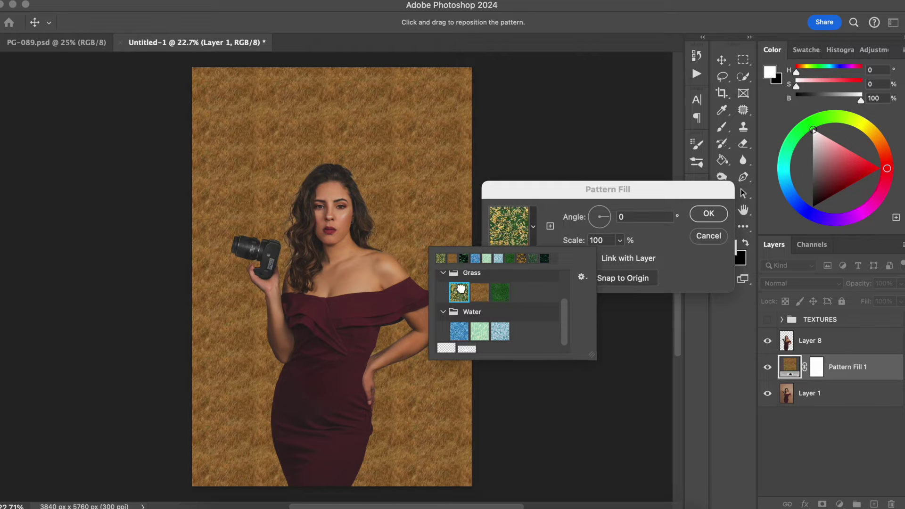
pyautogui.click(500, 292)
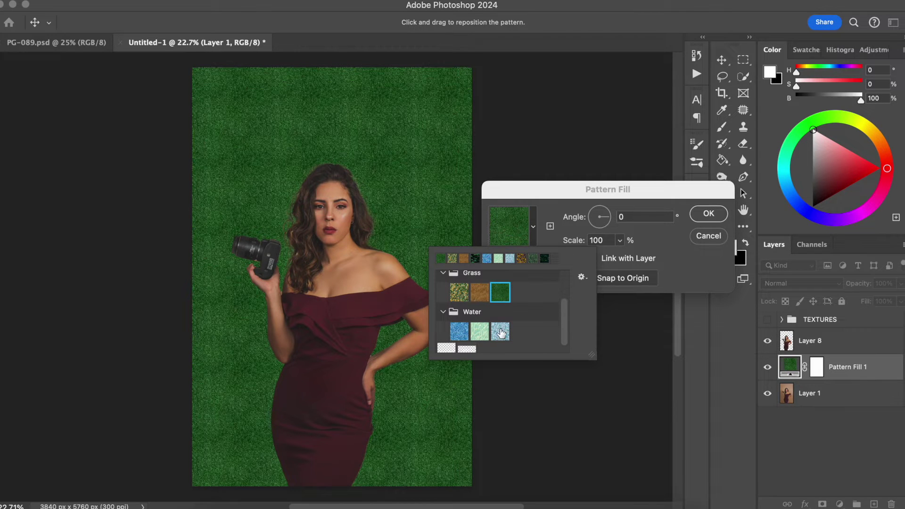
pyautogui.click(500, 332)
pyautogui.click(479, 331)
pyautogui.click(479, 332)
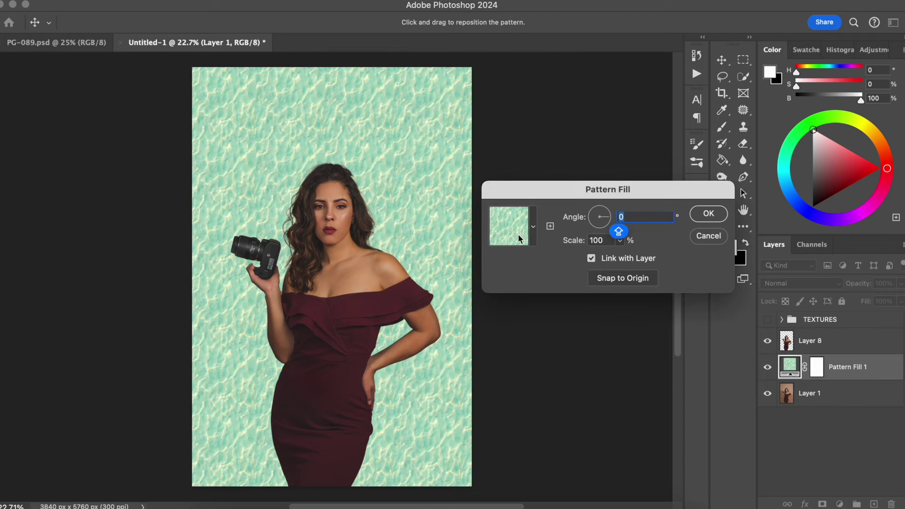
# Apply the blue Water pattern to the pattern fill behind the woman
pyautogui.click(519, 240)
pyautogui.click(472, 332)
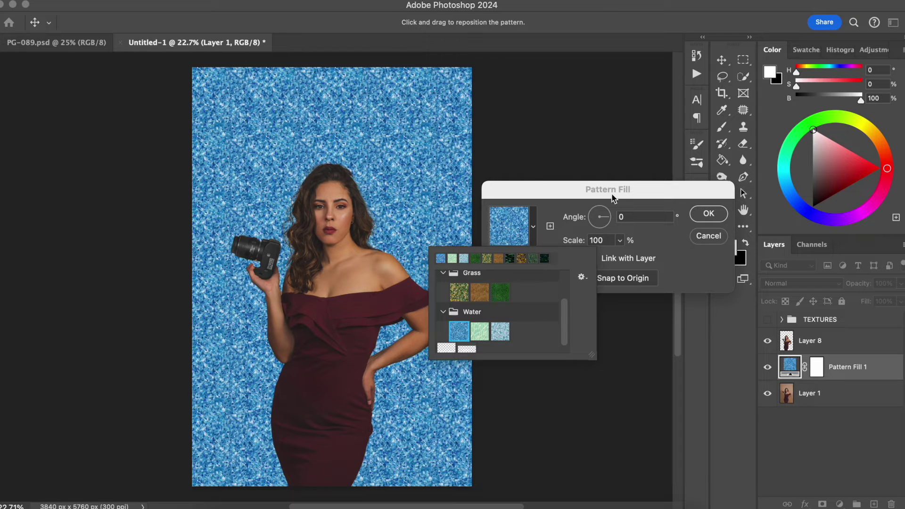
pyautogui.click(705, 214)
pyautogui.click(705, 215)
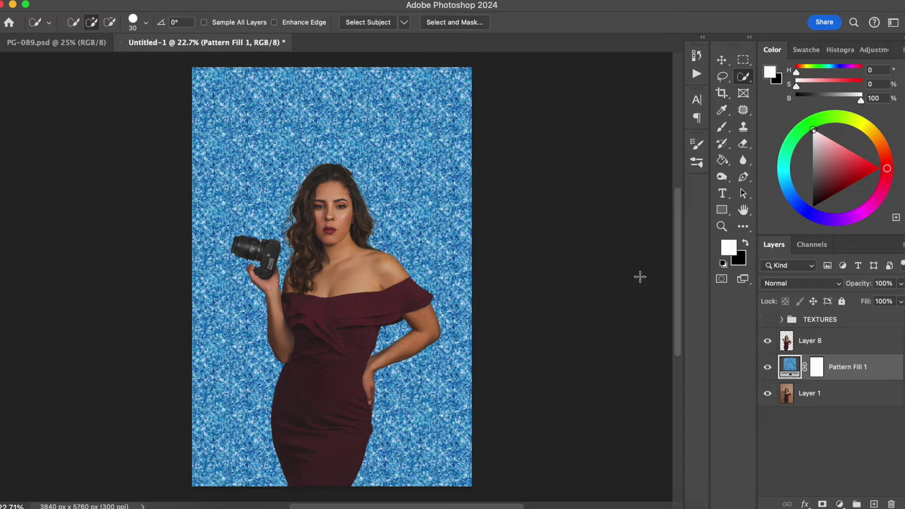
# Add a Hue/Saturation adjustment above the pattern fill and clip it to that layer
pyautogui.click(841, 504)
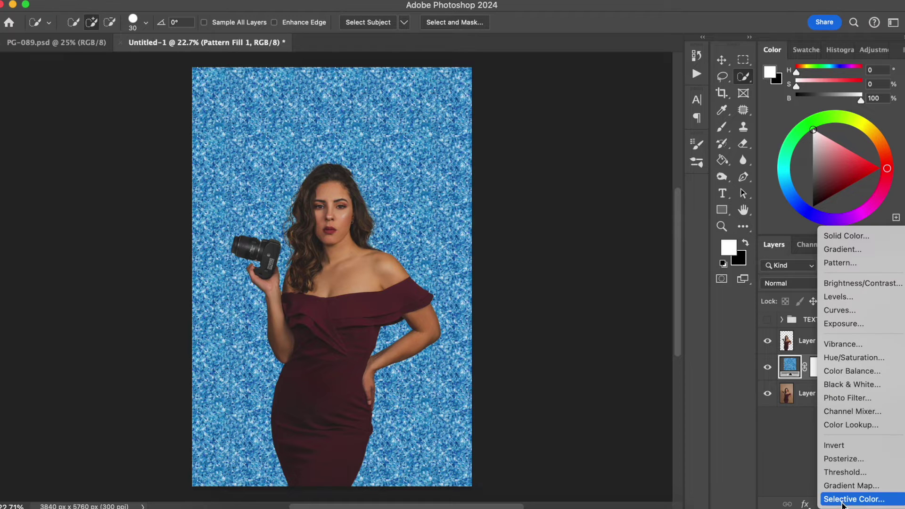
pyautogui.click(834, 363)
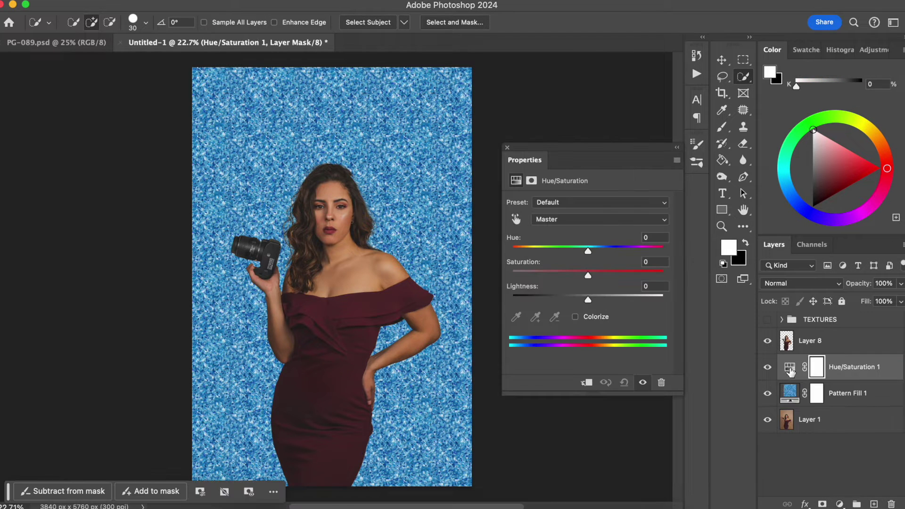
pyautogui.click(587, 383)
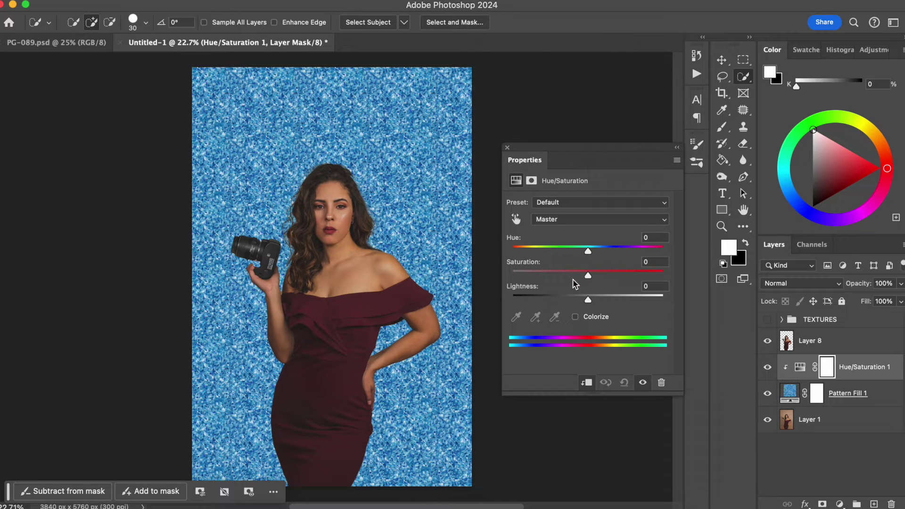
# Colorize the pattern with a hue of 32 and reduce the saturation to a muted golden brown
pyautogui.click(580, 318)
pyautogui.moveTo(547, 279); pyautogui.dragTo(634, 274)
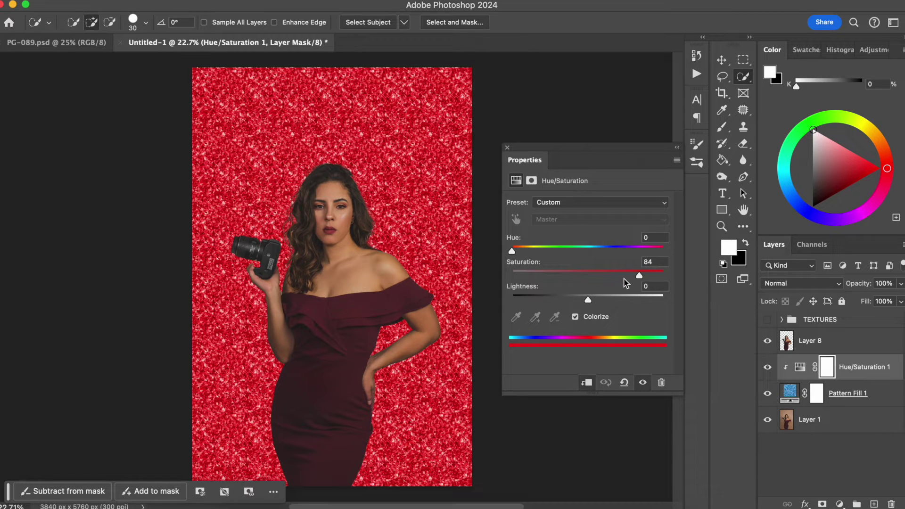
pyautogui.moveTo(640, 276); pyautogui.dragTo(598, 277)
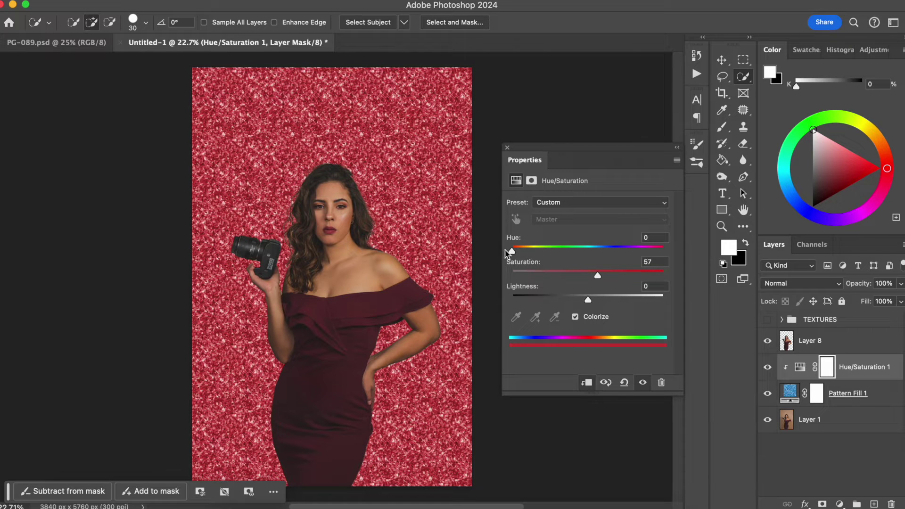
pyautogui.moveTo(512, 251); pyautogui.dragTo(526, 253)
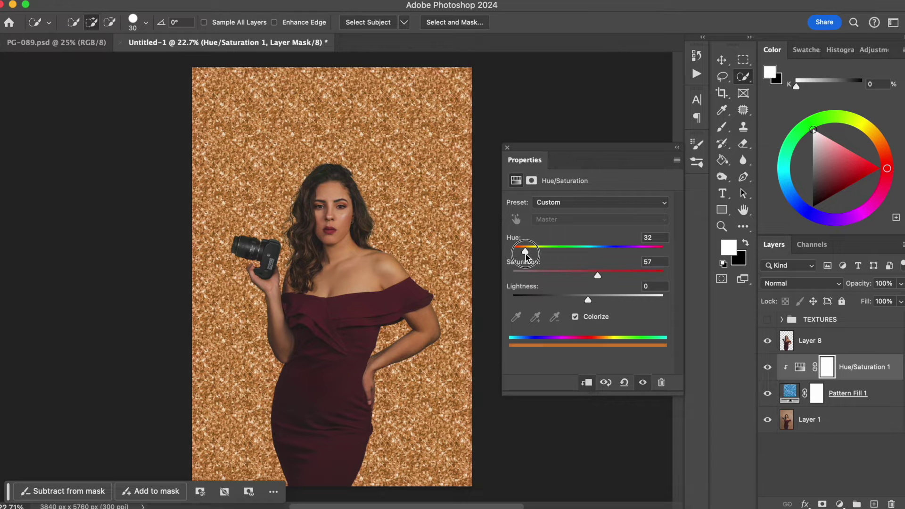
pyautogui.moveTo(598, 276); pyautogui.dragTo(565, 271)
pyautogui.click(506, 148)
# Set the Pattern Fill 1 layer's opacity to 16% and compare the backdrop with and without the texture
pyautogui.click(879, 392)
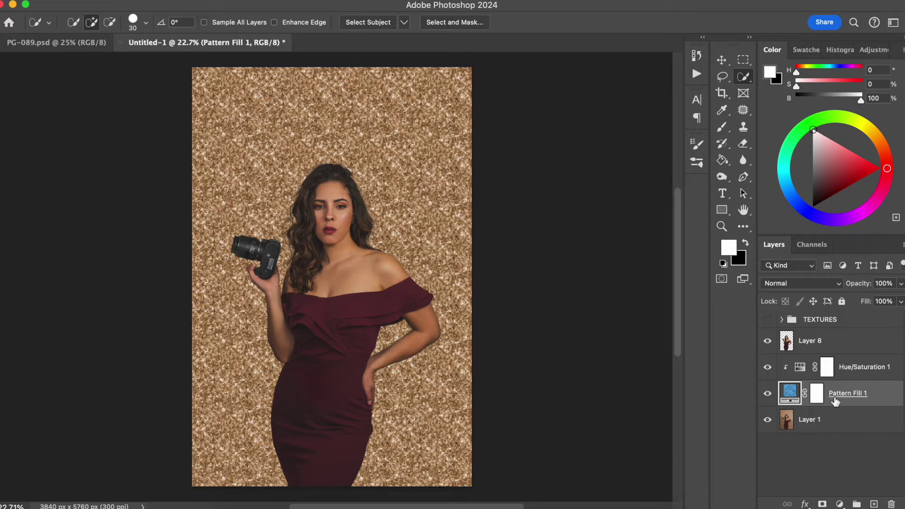
pyautogui.press('super+backslash')
pyautogui.click(858, 285)
pyautogui.moveTo(857, 285); pyautogui.dragTo(787, 297)
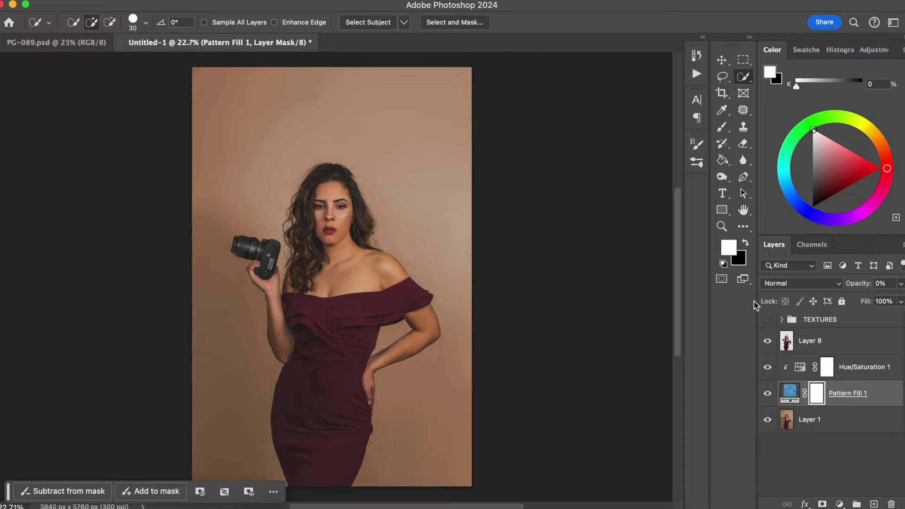
pyautogui.moveTo(857, 285); pyautogui.dragTo(829, 286)
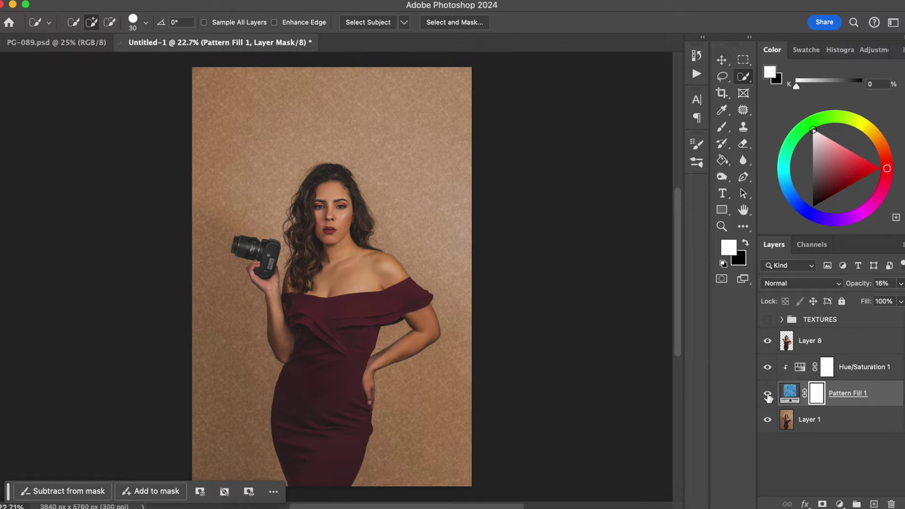
pyautogui.click(768, 394)
pyautogui.click(770, 394)
pyautogui.click(768, 394)
pyautogui.click(768, 394)
# Add a Curves adjustment above the Hue/Saturation layer and pull the midtones down slightly to darken the background
pyautogui.click(854, 365)
pyautogui.click(838, 504)
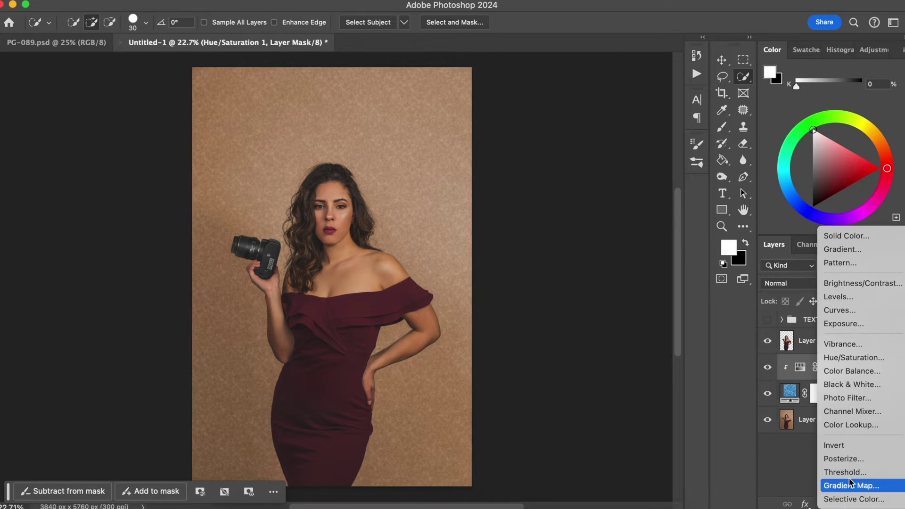
pyautogui.click(843, 311)
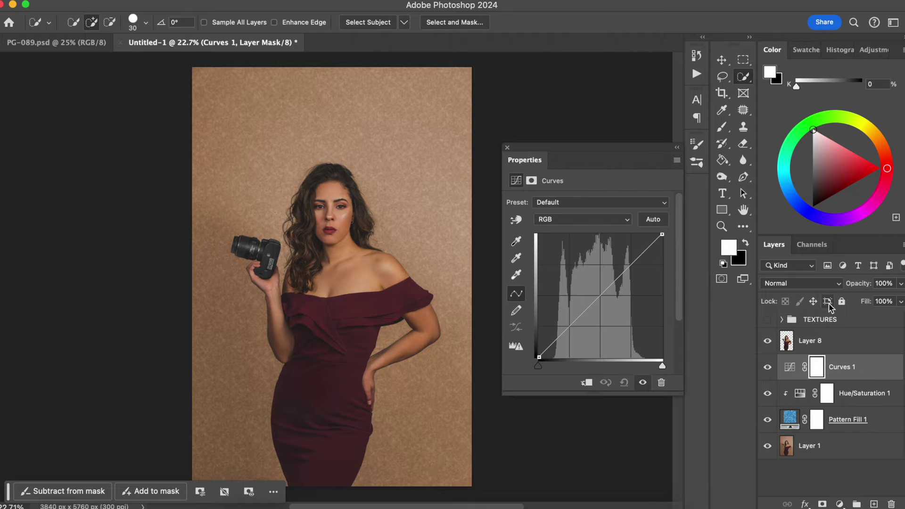
pyautogui.moveTo(600, 293); pyautogui.dragTo(608, 298)
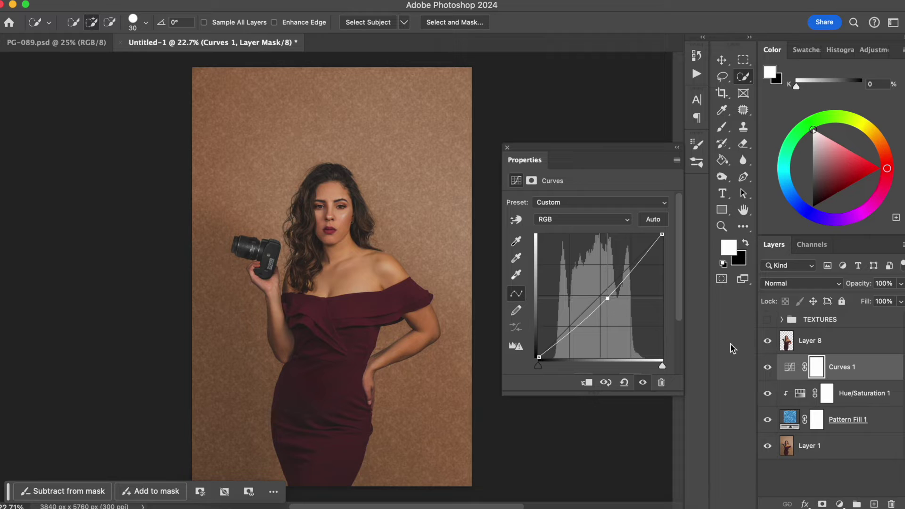
# Add a second Curves adjustment that brightens the background midtones and invert its layer mask to black
pyautogui.click(839, 503)
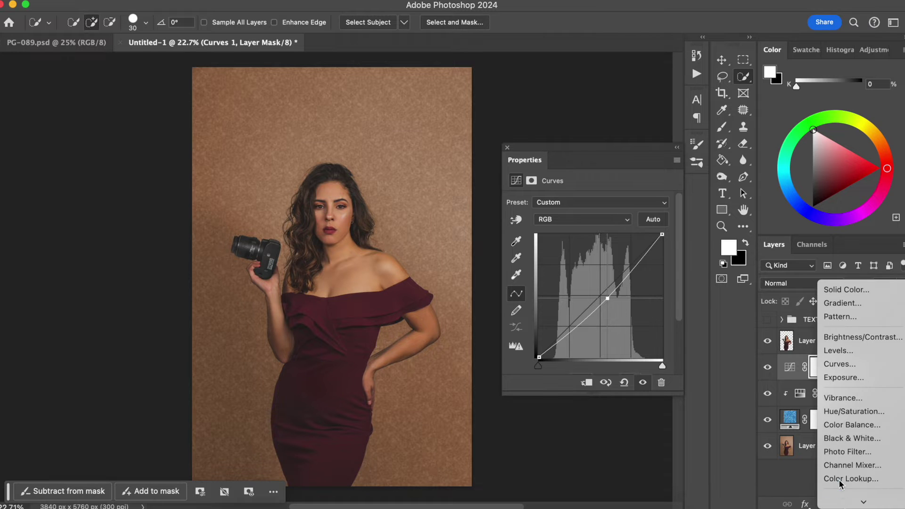
pyautogui.click(840, 364)
pyautogui.moveTo(602, 292); pyautogui.dragTo(595, 286)
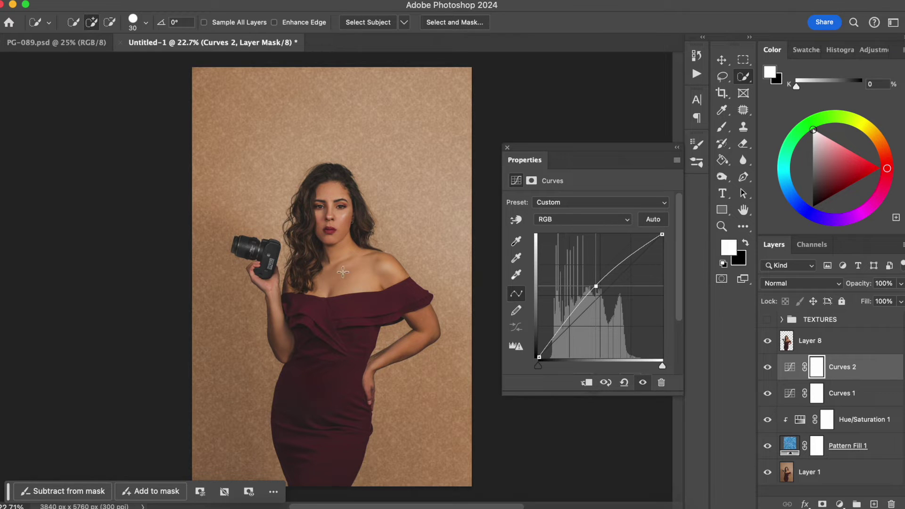
pyautogui.click(817, 367)
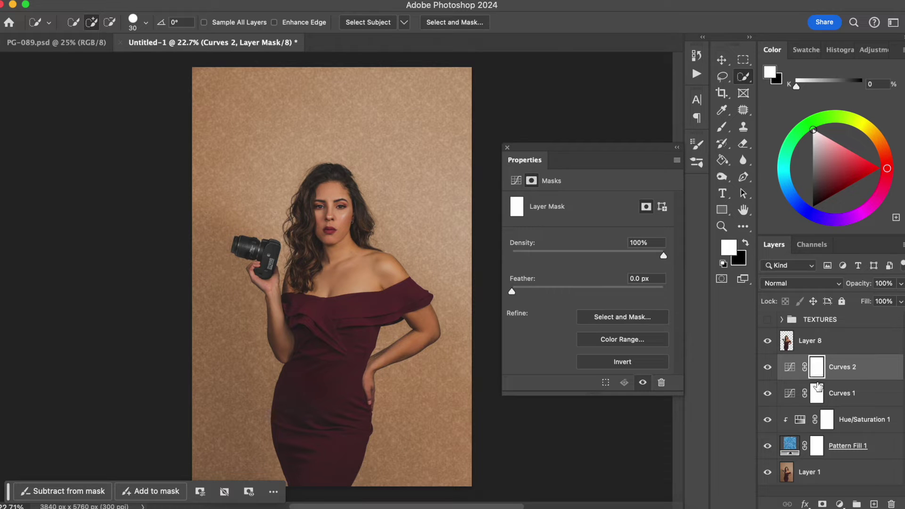
pyautogui.press('super+i')
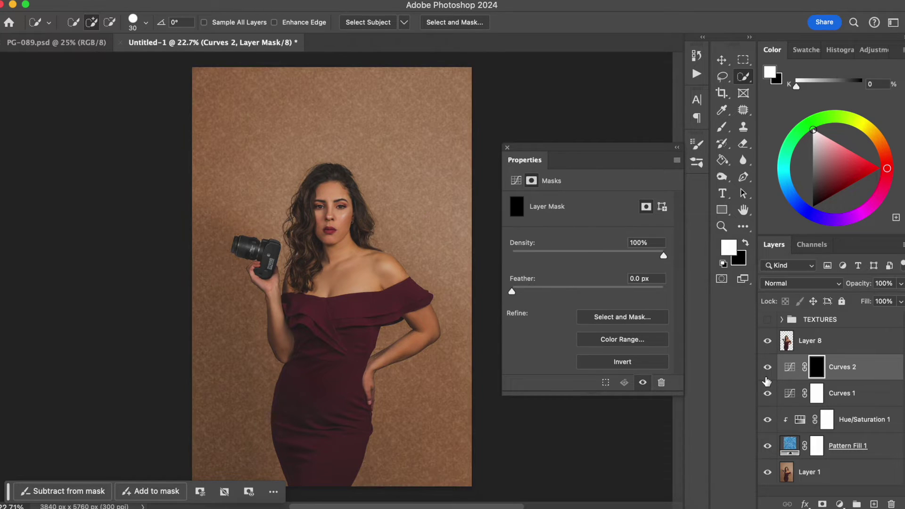
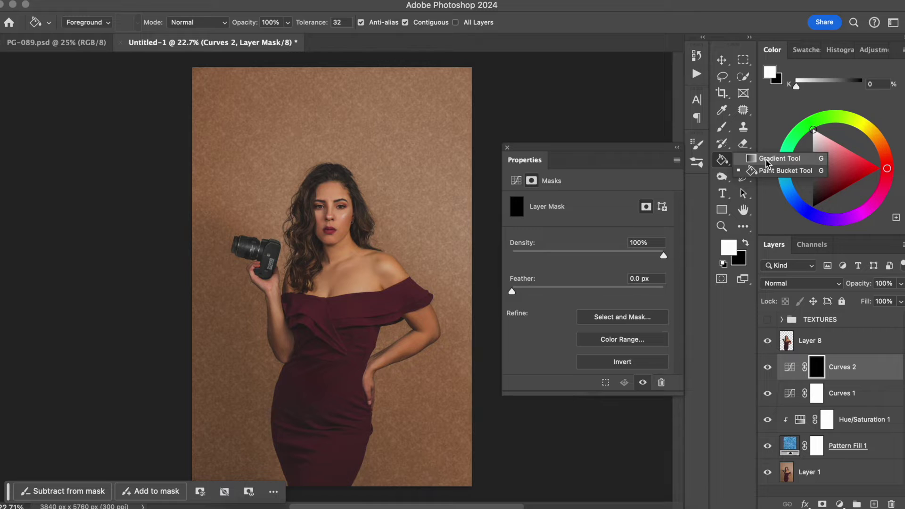
# Set up the Gradient tool with a radial foreground-to-transparent gradient from the Basics presets
pyautogui.click(767, 161)
pyautogui.click(508, 147)
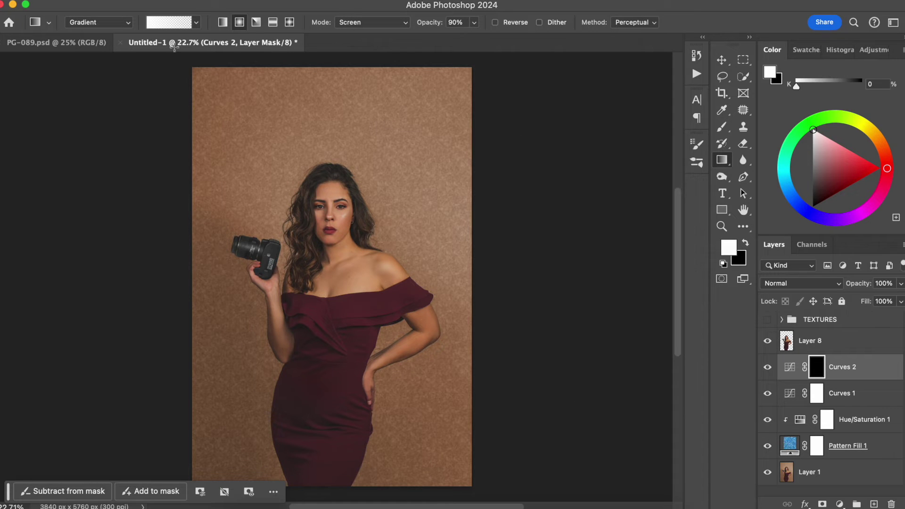
pyautogui.click(240, 21)
pyautogui.click(166, 22)
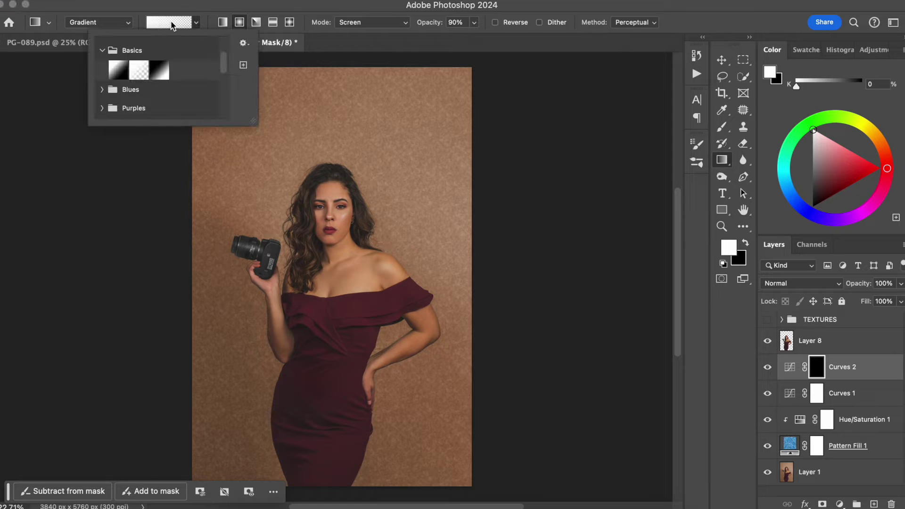
pyautogui.click(140, 72)
pyautogui.click(782, 346)
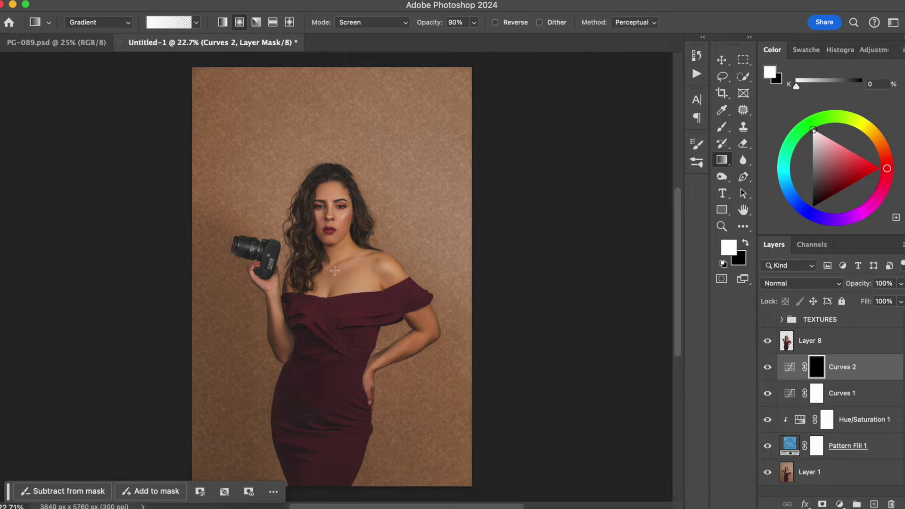
# Draw a white radial gradient on the Curves 2 mask from the woman's chest to just past the canvas edge, and compare the effect
pyautogui.moveTo(336, 272); pyautogui.dragTo(490, 272)
pyautogui.click(769, 368)
pyautogui.click(768, 368)
pyautogui.click(768, 368)
pyautogui.click(770, 370)
pyautogui.click(770, 370)
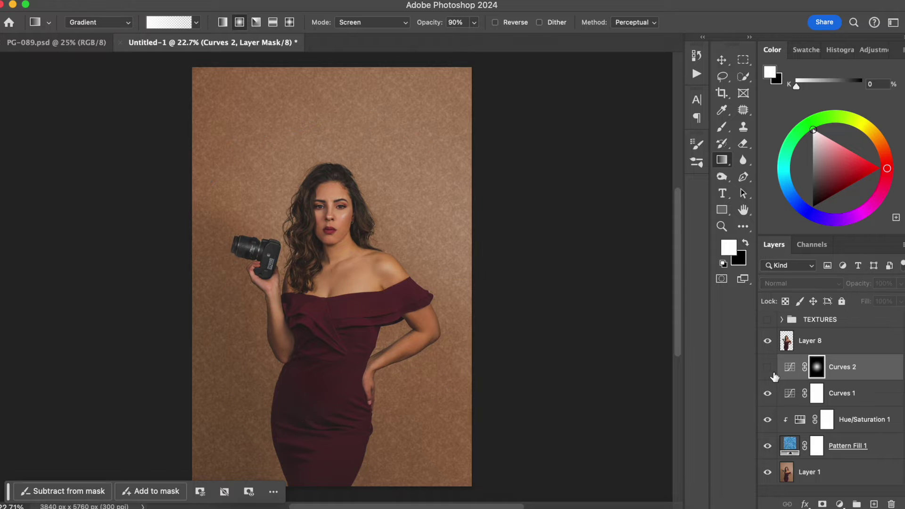
pyautogui.click(770, 371)
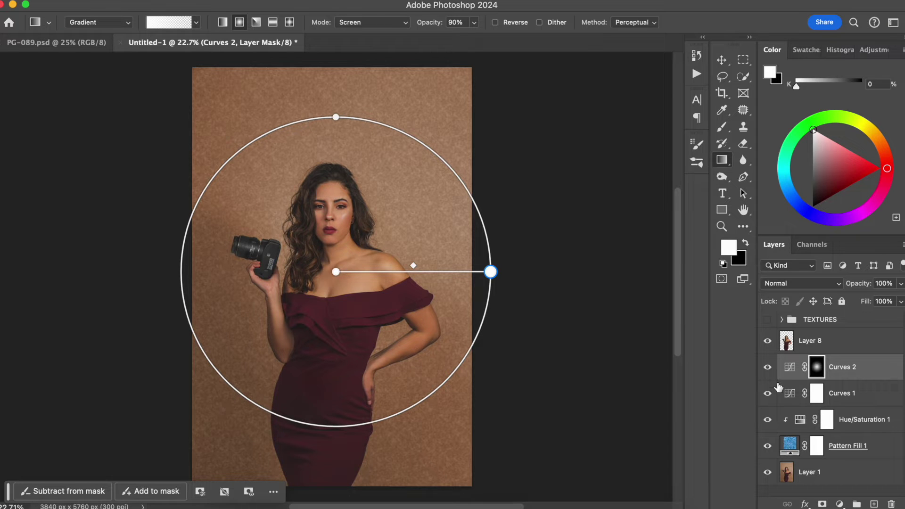
# Brighten the Curves 2 midtones further and widen its mask's radial gradient well beyond the canvas sides, checking the backdrop with the layer off and on
pyautogui.doubleClick(791, 371)
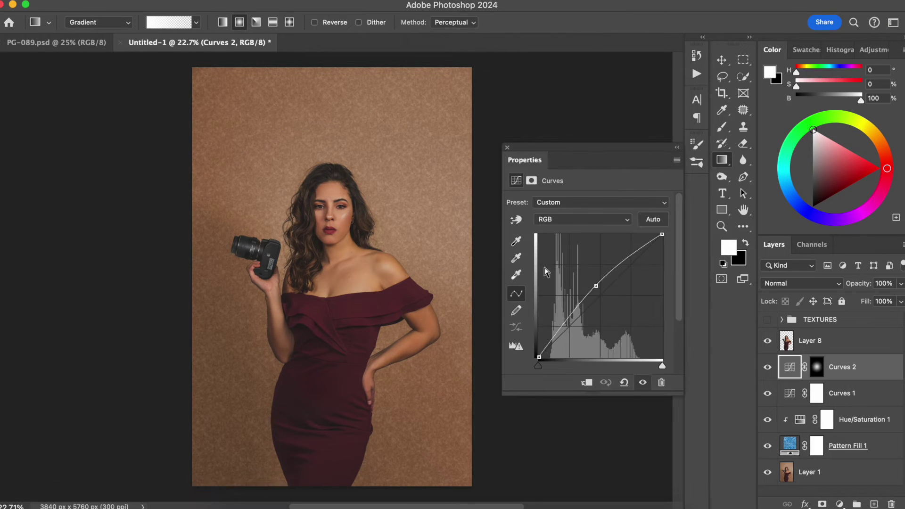
pyautogui.moveTo(595, 286)
pyautogui.mouseDown()
pyautogui.moveTo(578, 264)
pyautogui.moveTo(585, 273)
pyautogui.mouseUp()
pyautogui.click(818, 368)
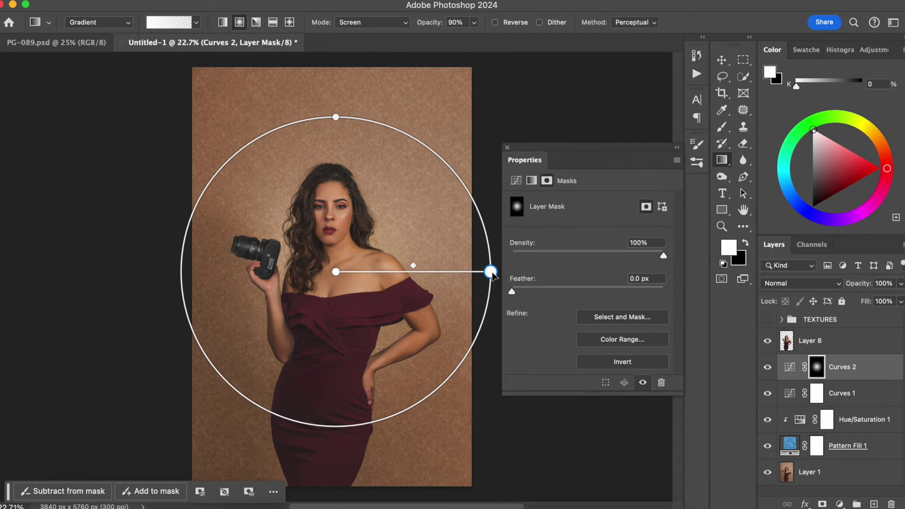
pyautogui.moveTo(491, 272); pyautogui.dragTo(562, 276)
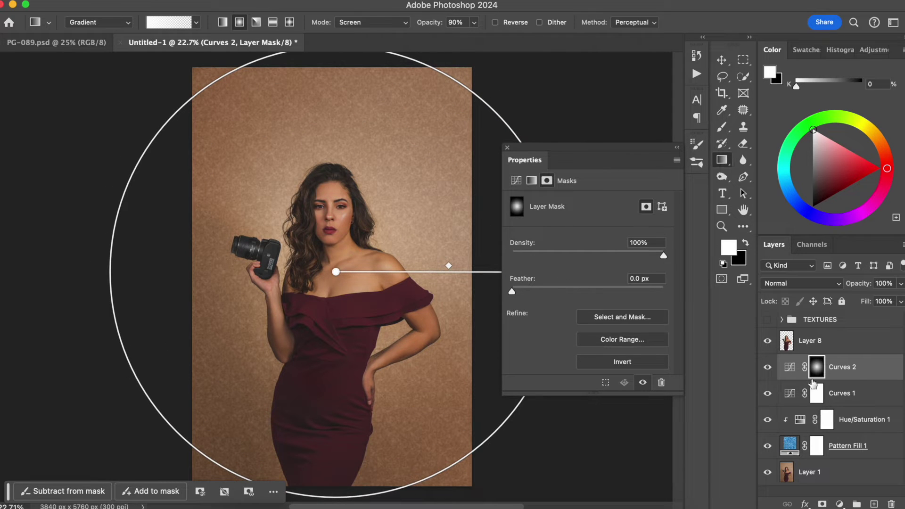
pyautogui.click(508, 148)
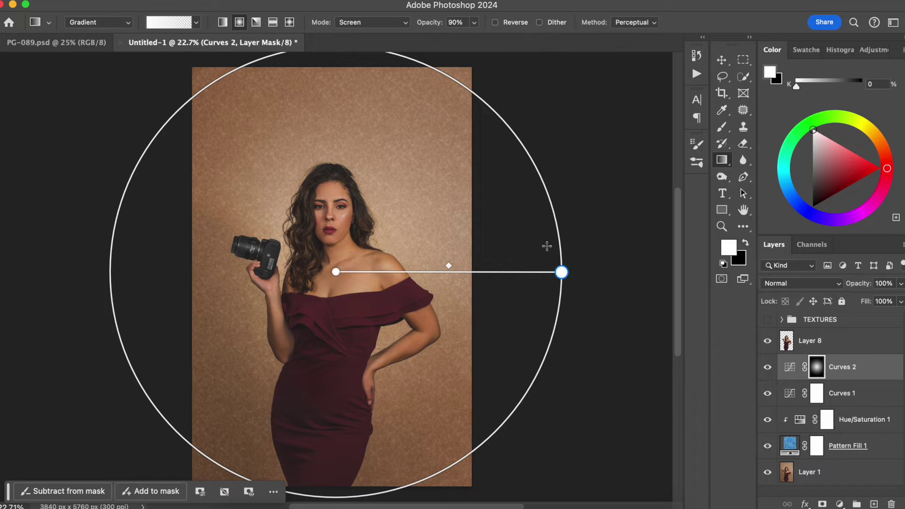
pyautogui.click(768, 367)
pyautogui.click(770, 371)
pyautogui.click(772, 372)
pyautogui.click(773, 375)
pyautogui.click(772, 377)
pyautogui.click(773, 375)
# Group the Curves 1 and Curves 2 layers and name the group "light"
pyautogui.keyDown('shift'); pyautogui.click(872, 401); pyautogui.keyUp('shift')
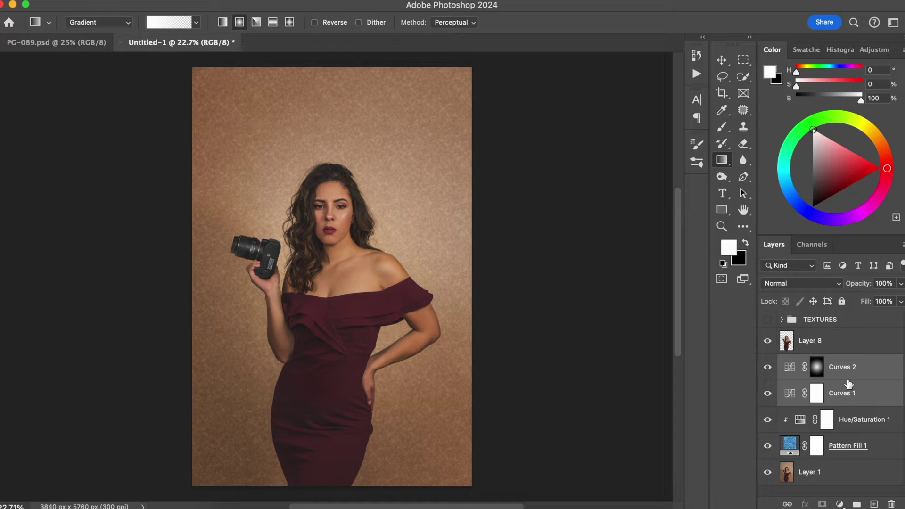
pyautogui.press('super+g')
pyautogui.doubleClick(817, 361)
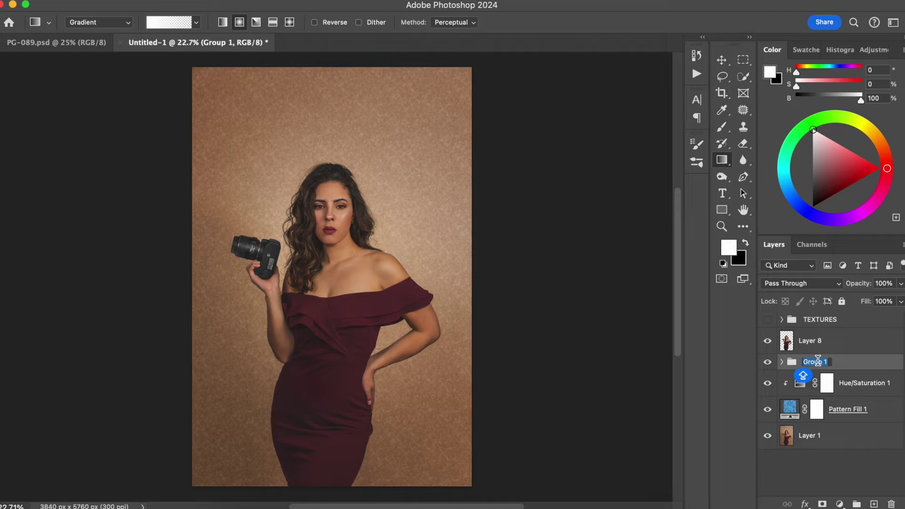
pyautogui.write('light')
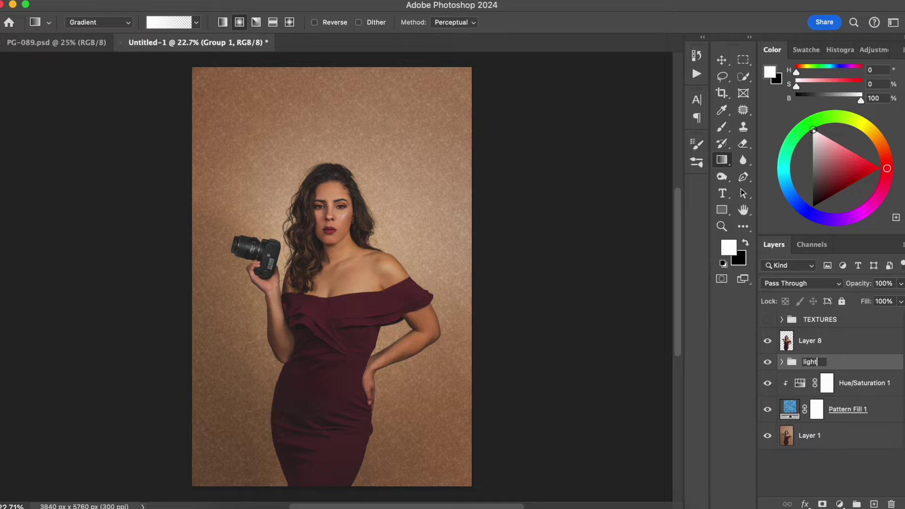
pyautogui.press('Return')
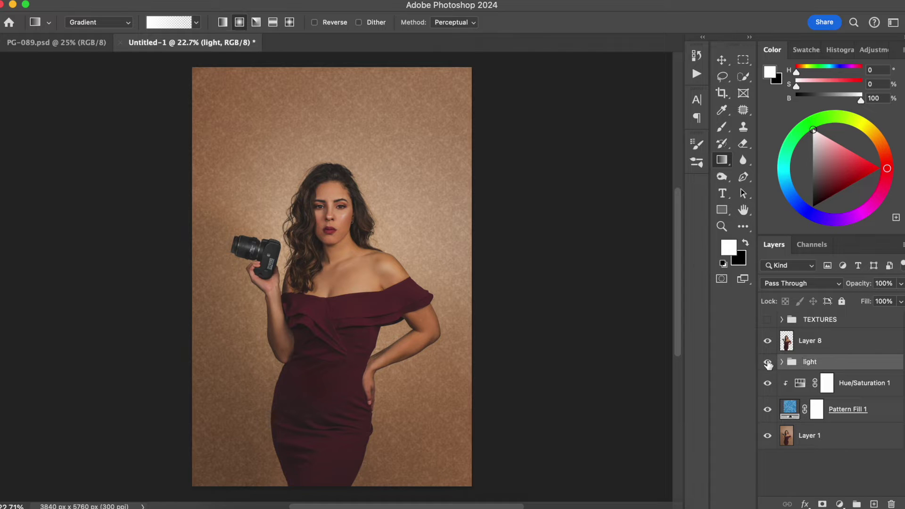
# Compare the backdrop with the light group hidden, shown and at reduced opacity
pyautogui.click(767, 363)
pyautogui.click(767, 363)
pyautogui.click(767, 363)
pyautogui.click(767, 363)
pyautogui.moveTo(861, 287); pyautogui.dragTo(597, 282)
pyautogui.moveTo(851, 288)
pyautogui.mouseDown()
pyautogui.moveTo(868, 289)
pyautogui.moveTo(857, 287)
pyautogui.mouseUp()
pyautogui.click(769, 361)
pyautogui.click(771, 361)
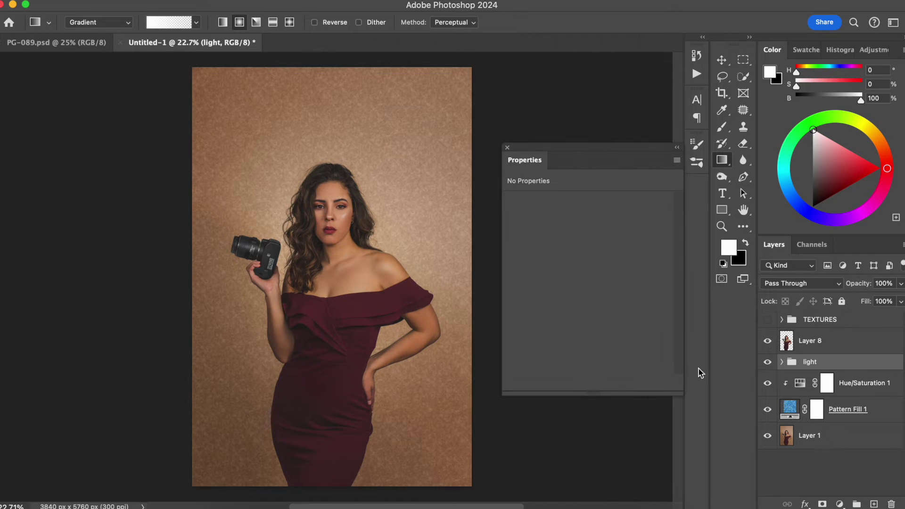
# Fine-tune the darkening midtone point of Curves 1 inside the light group and compare the backdrop with and without the group
pyautogui.click(782, 362)
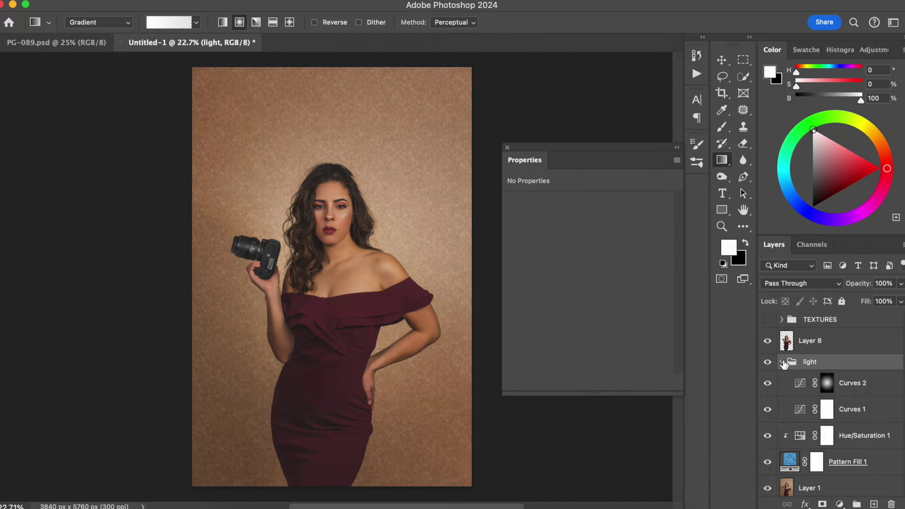
pyautogui.click(802, 412)
pyautogui.moveTo(607, 298); pyautogui.dragTo(609, 300)
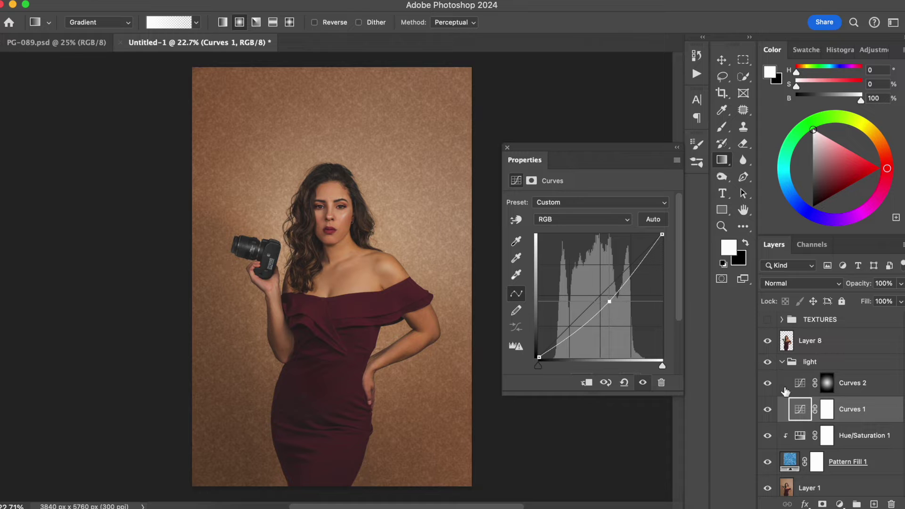
pyautogui.click(768, 362)
pyautogui.click(768, 362)
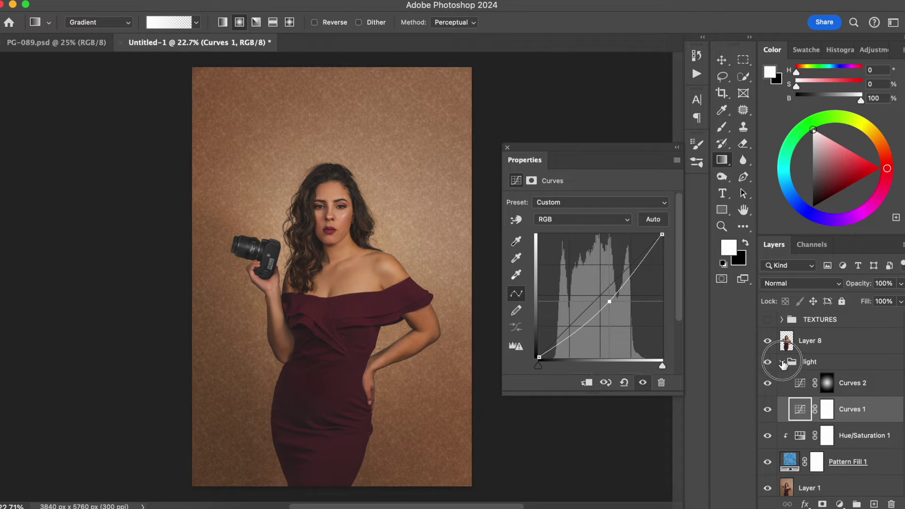
# Set the light group's opacity to 79% and compare the backdrop with and without it
pyautogui.click(782, 361)
pyautogui.moveTo(842, 282); pyautogui.dragTo(813, 282)
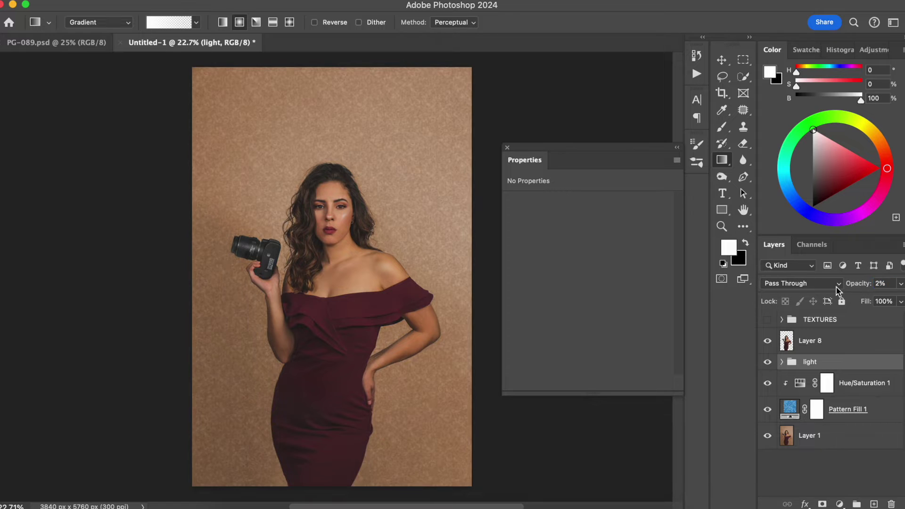
pyautogui.moveTo(870, 287); pyautogui.dragTo(862, 285)
pyautogui.click(767, 361)
pyautogui.click(769, 361)
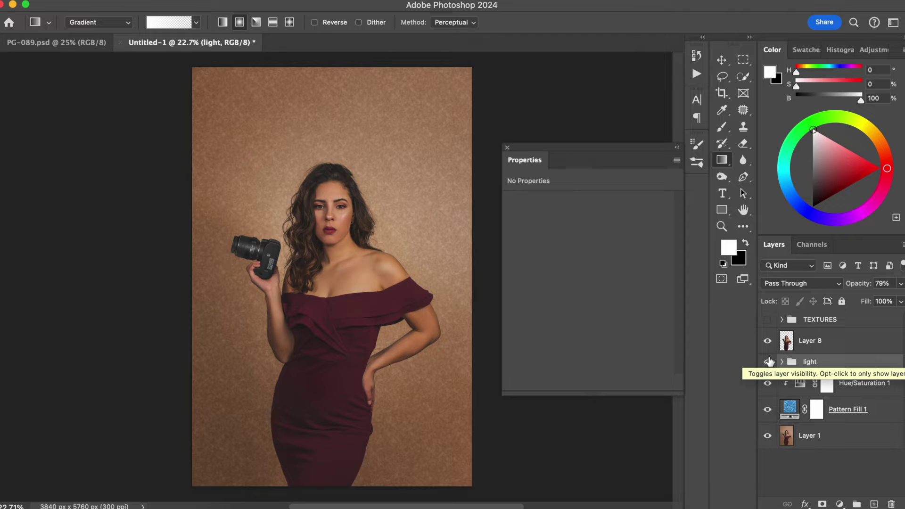
# Open the Pattern Fill 1 settings and try out the other Water patterns and the Grass patterns on the backdrop
pyautogui.doubleClick(790, 409)
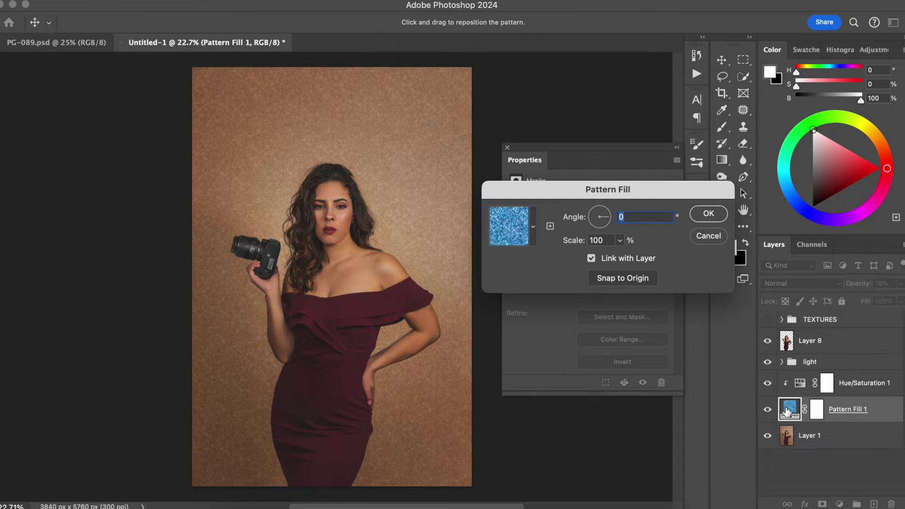
pyautogui.click(515, 226)
pyautogui.click(480, 331)
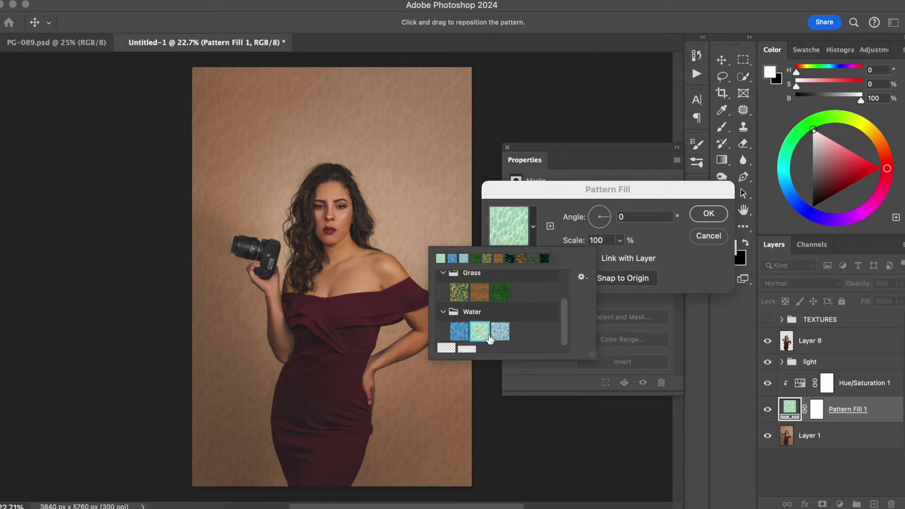
pyautogui.click(500, 333)
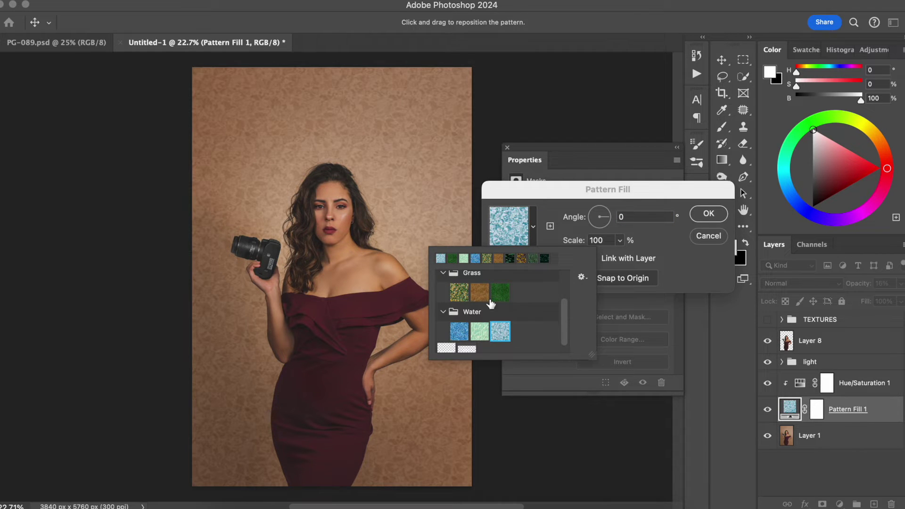
pyautogui.click(498, 296)
pyautogui.click(481, 293)
pyautogui.click(460, 293)
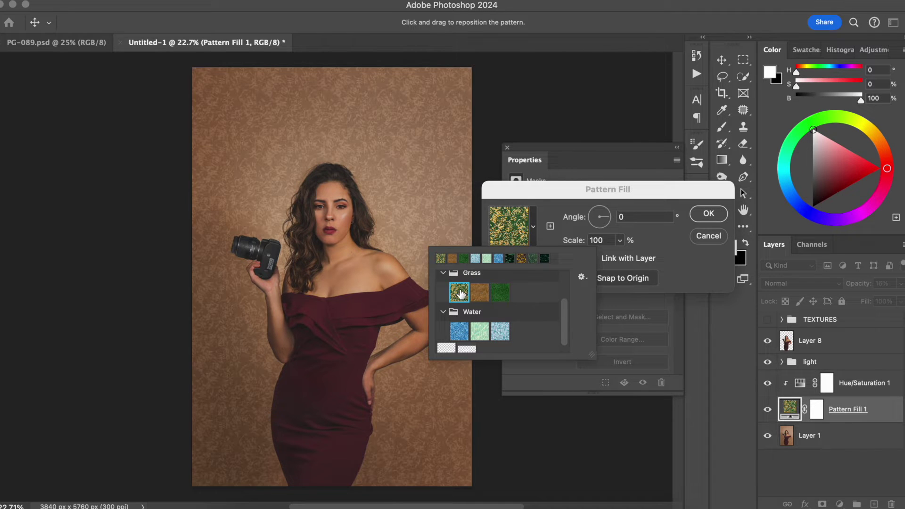
# Compare more Grass and Water patterns and apply the brown Grass pattern to Pattern Fill 1
pyautogui.click(480, 296)
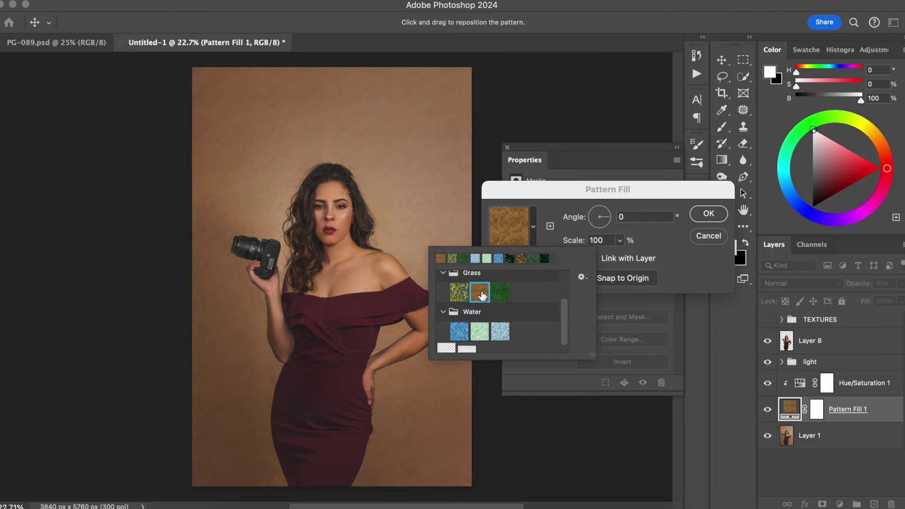
pyautogui.click(501, 297)
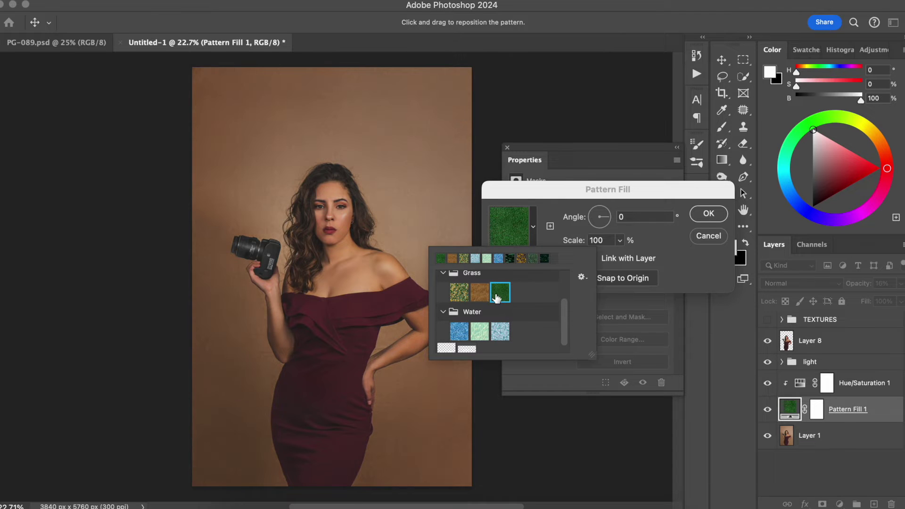
pyautogui.click(481, 298)
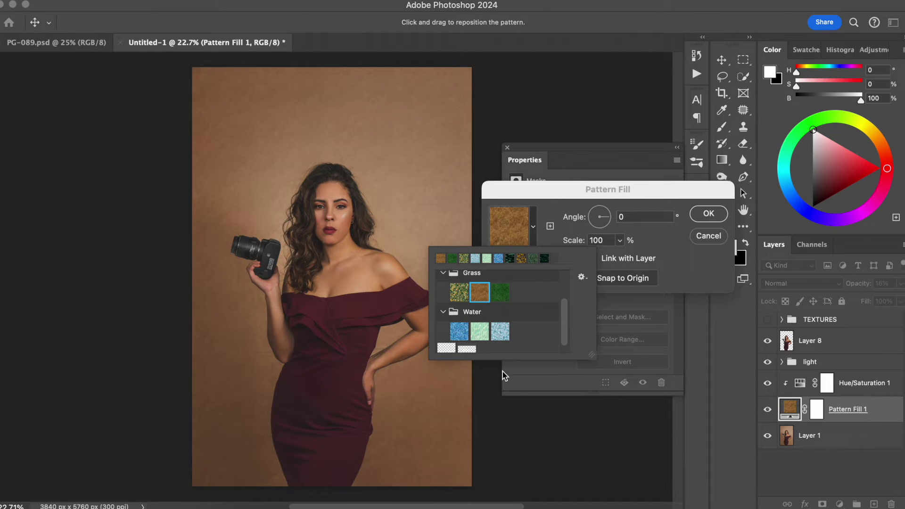
pyautogui.click(500, 332)
pyautogui.click(480, 331)
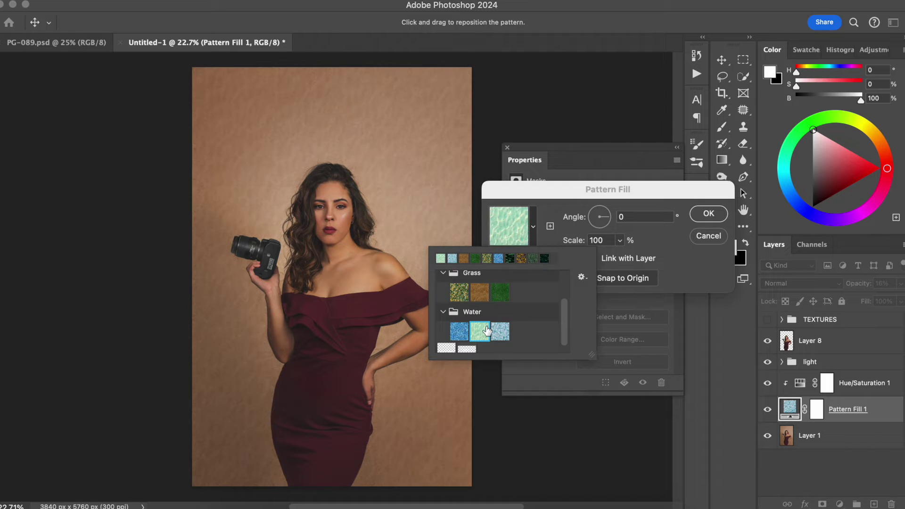
pyautogui.click(479, 294)
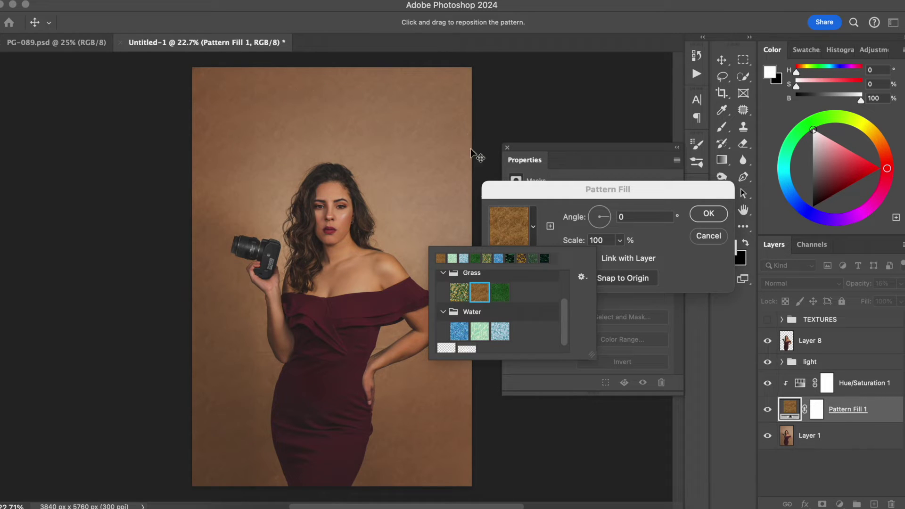
pyautogui.click(708, 215)
pyautogui.click(709, 215)
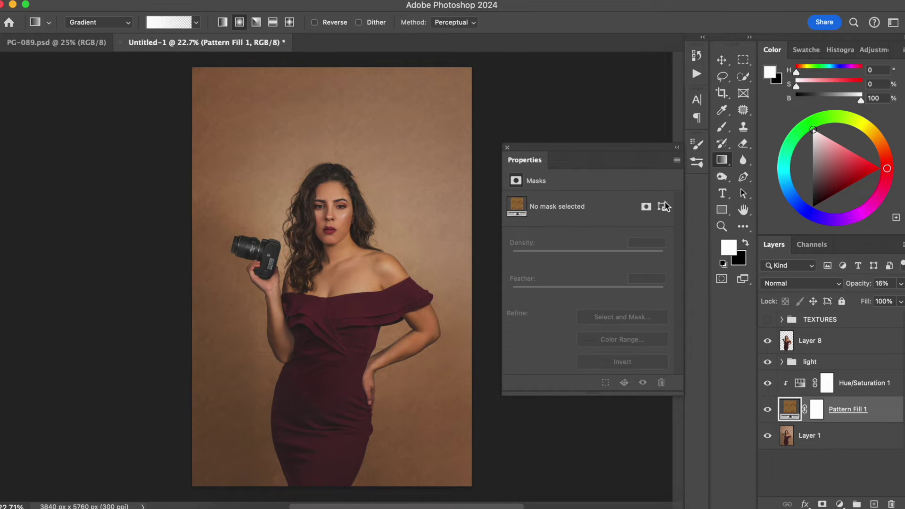
# Check the effect of the Hue/Saturation 1 and Pattern Fill 1 layers and set Pattern Fill 1's opacity to 25%
pyautogui.click(767, 386)
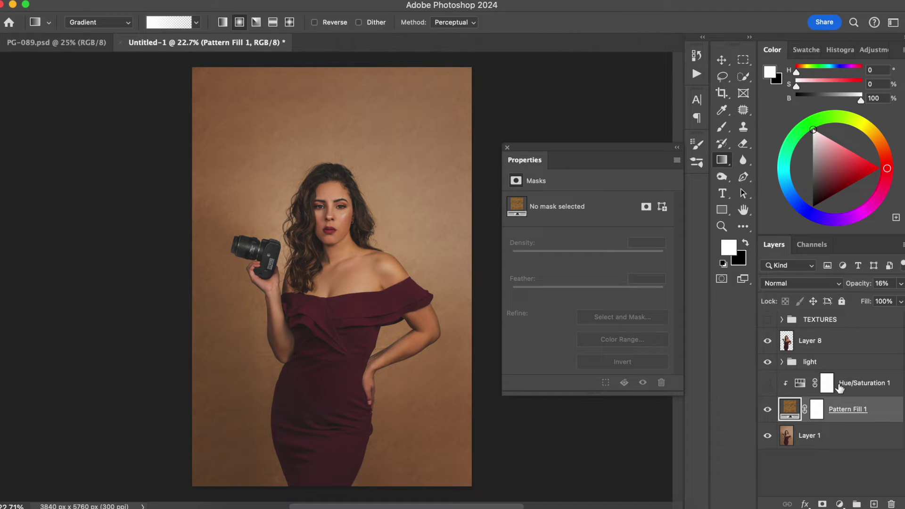
pyautogui.click(768, 384)
pyautogui.click(767, 410)
pyautogui.click(768, 410)
pyautogui.moveTo(856, 286); pyautogui.dragTo(853, 290)
pyautogui.moveTo(854, 291); pyautogui.dragTo(857, 290)
# Change Pattern Fill 1's blend mode to Multiply and compare the backdrop with and without the pattern
pyautogui.click(791, 285)
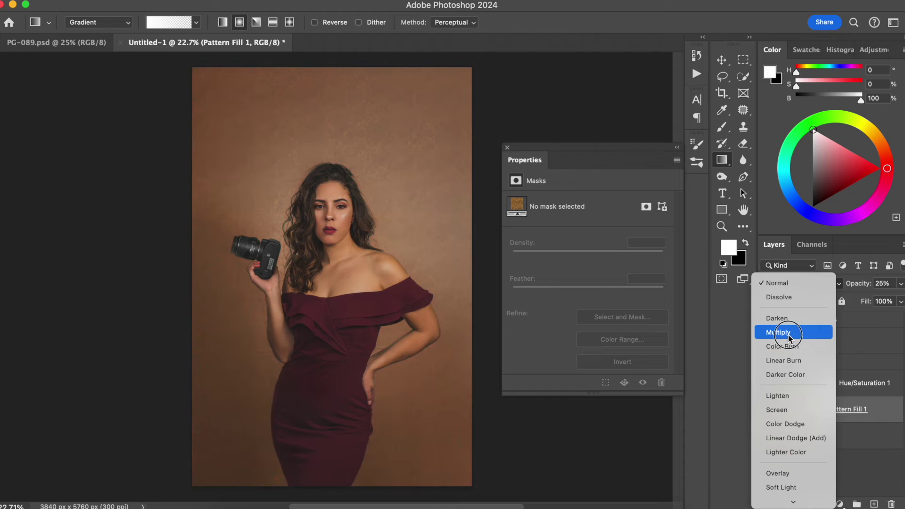
pyautogui.click(787, 334)
pyautogui.click(767, 412)
pyautogui.click(768, 411)
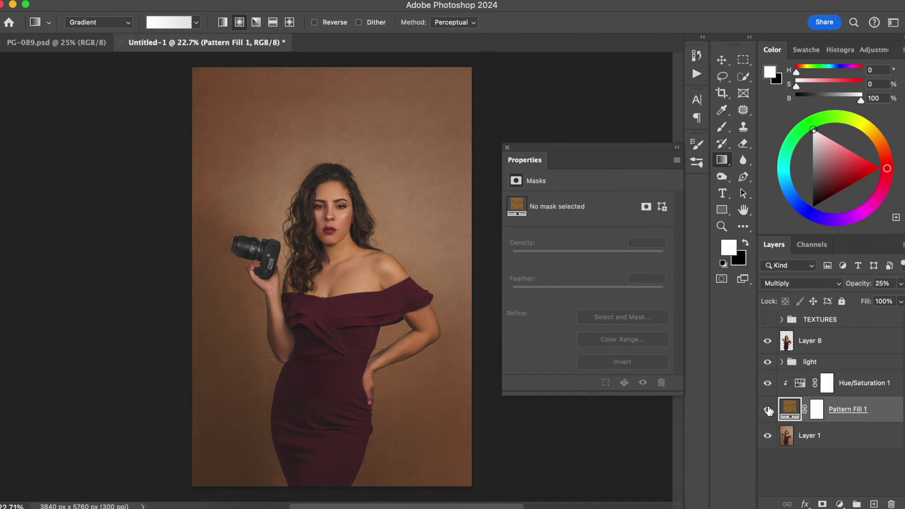
pyautogui.click(768, 412)
pyautogui.click(768, 412)
pyautogui.click(768, 409)
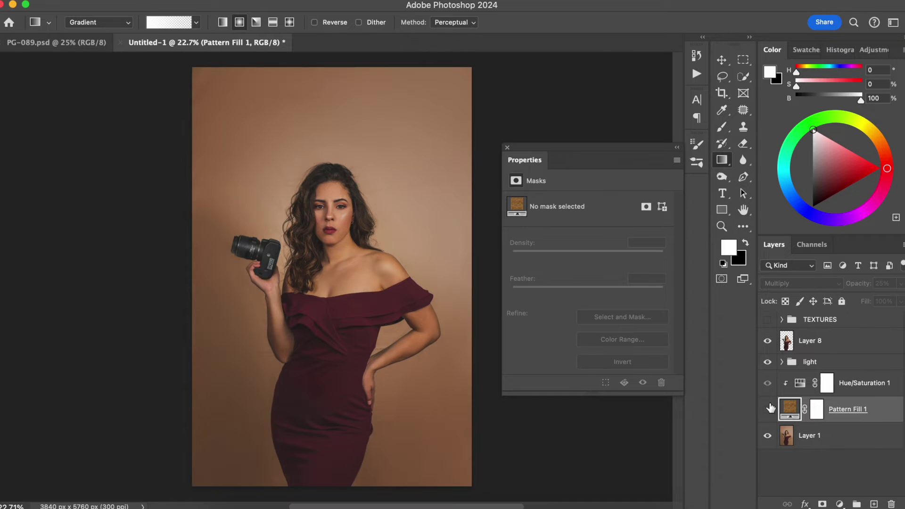
pyautogui.click(769, 409)
# Set Pattern Fill 1's opacity to 32% and compare the backdrop with the layer off and on
pyautogui.moveTo(855, 283)
pyautogui.mouseDown()
pyautogui.moveTo(868, 285)
pyautogui.moveTo(855, 289)
pyautogui.mouseUp()
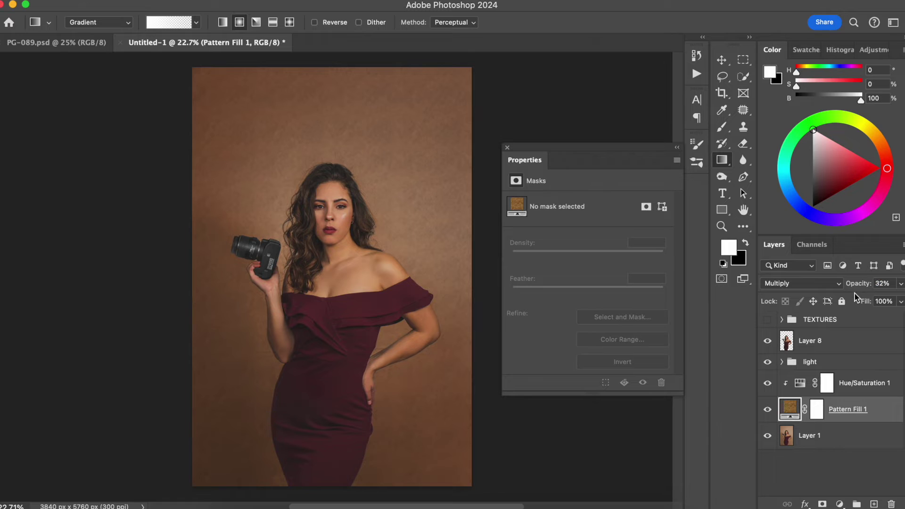
pyautogui.click(768, 411)
pyautogui.click(768, 412)
pyautogui.click(767, 409)
pyautogui.click(768, 409)
# Hide the Hue/Saturation 1 and Pattern Fill 1 layers
pyautogui.click(767, 383)
pyautogui.click(767, 409)
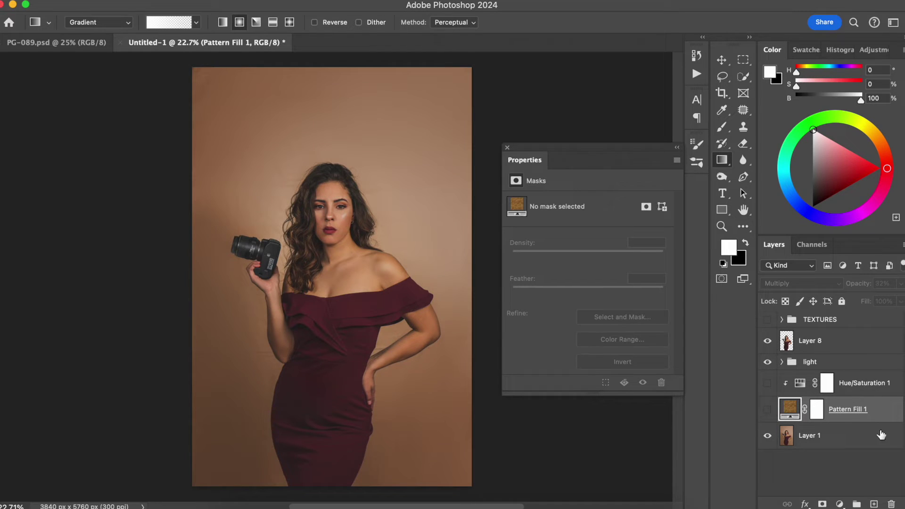
# Group the Hue/Saturation 1 and Pattern Fill 1 layers as "texture pattern" and hide the group
pyautogui.keyDown('shift'); pyautogui.click(856, 384); pyautogui.keyUp('shift')
pyautogui.press('super+g')
pyautogui.doubleClick(820, 377)
pyautogui.write('texture pattern')
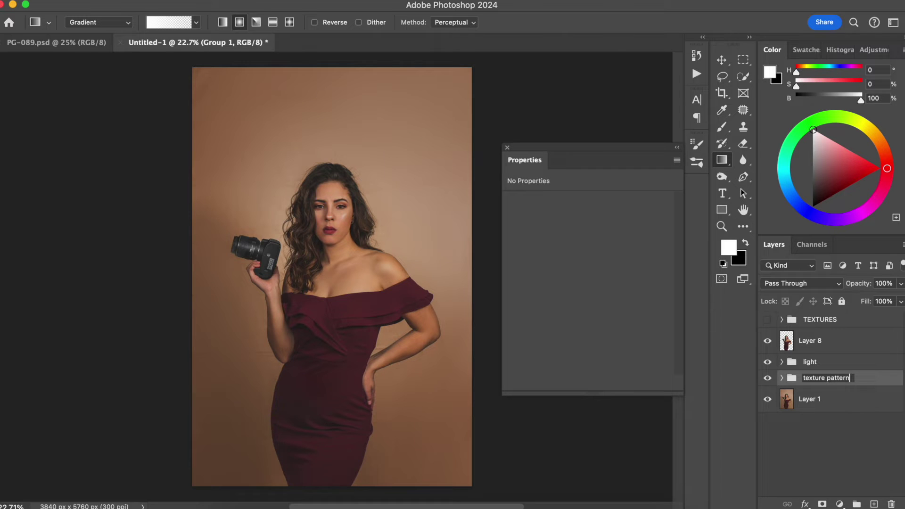
pyautogui.press('Return')
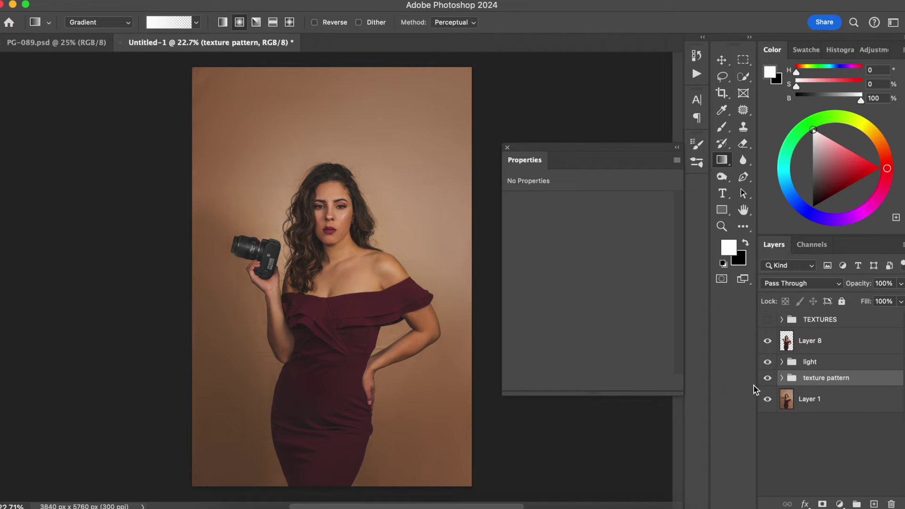
pyautogui.click(767, 378)
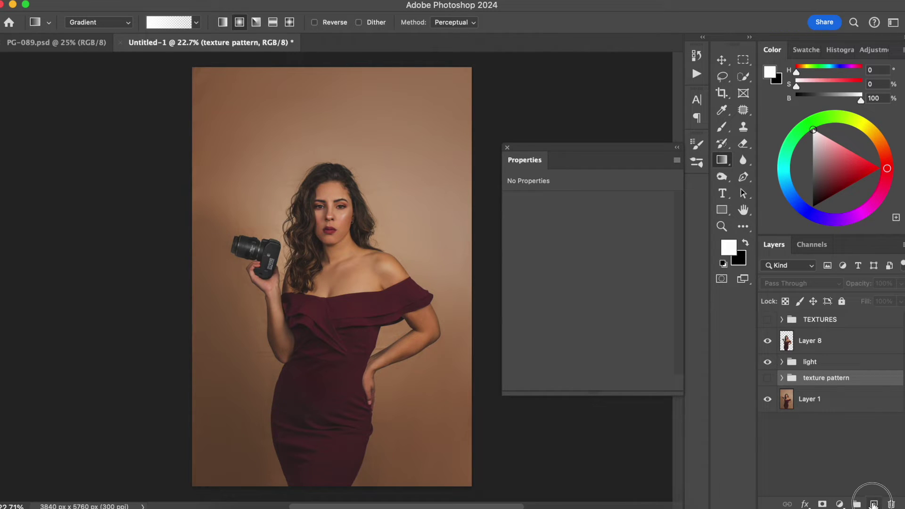
# Add a new layer above the texture pattern group and fill it with 50% Gray at Normal mode and 100% opacity
pyautogui.click(874, 504)
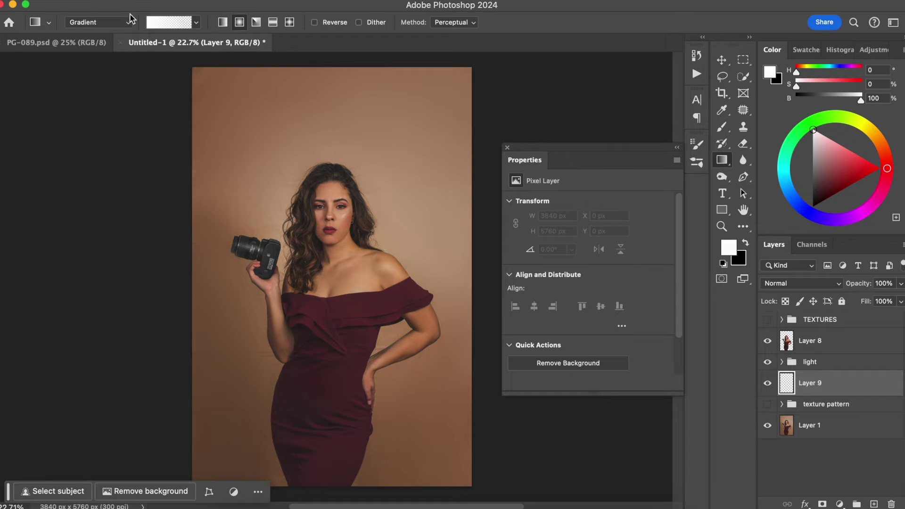
pyautogui.click(142, 2)
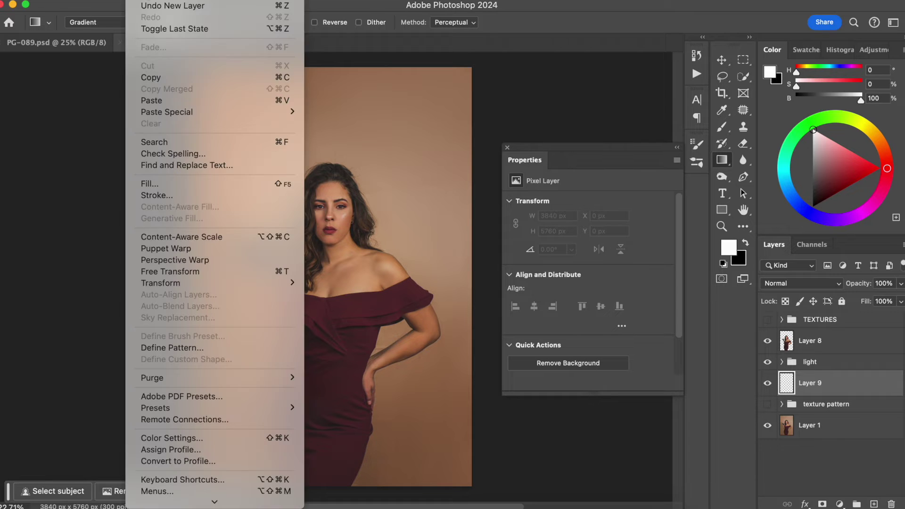
pyautogui.click(187, 183)
pyautogui.click(425, 184)
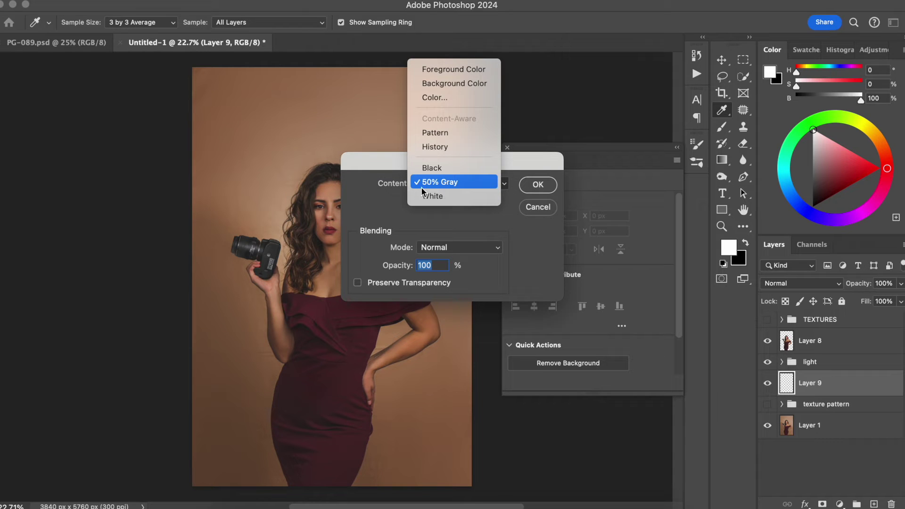
pyautogui.click(467, 182)
pyautogui.click(538, 185)
pyautogui.press('g')
# Apply Add Noise to the gray layer with an amount of 362.36%, Gaussian distribution and Monochromatic
pyautogui.click(302, 0)
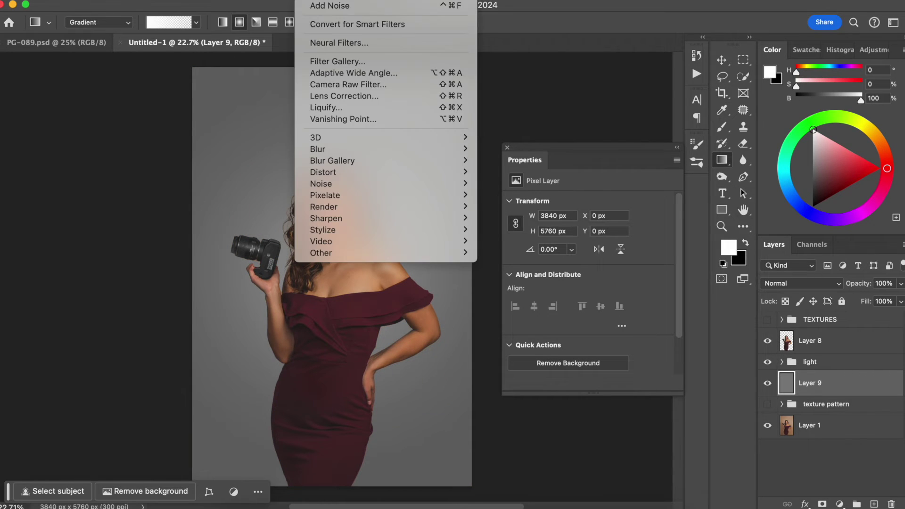
pyautogui.moveTo(356, 183)
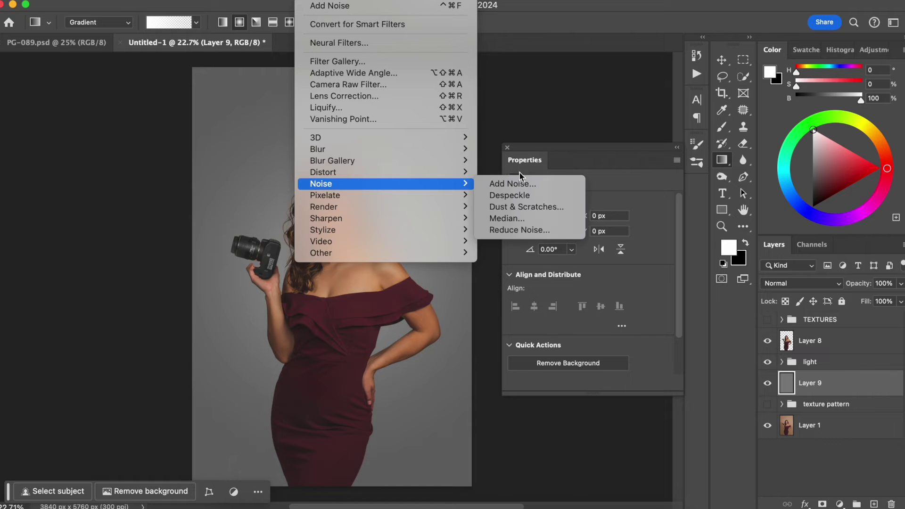
pyautogui.moveTo(448, 184)
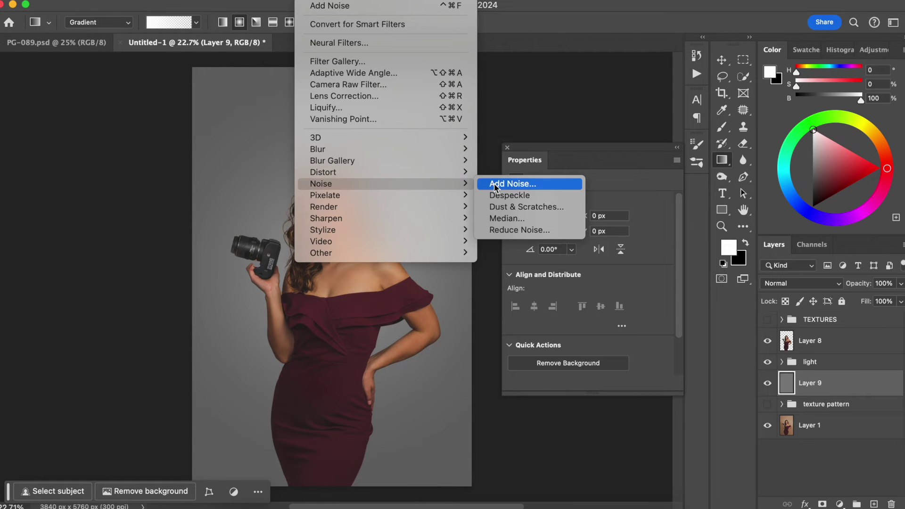
pyautogui.click(496, 183)
pyautogui.moveTo(573, 281); pyautogui.dragTo(579, 282)
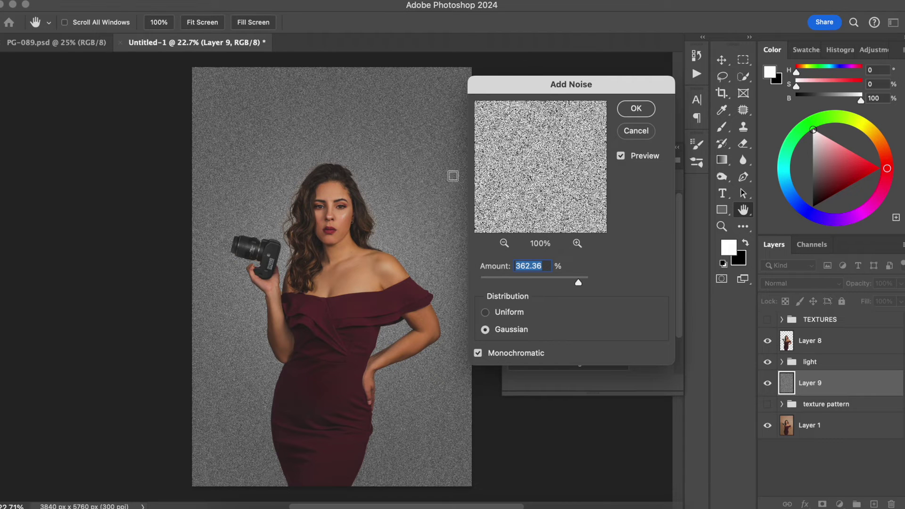
pyautogui.click(637, 109)
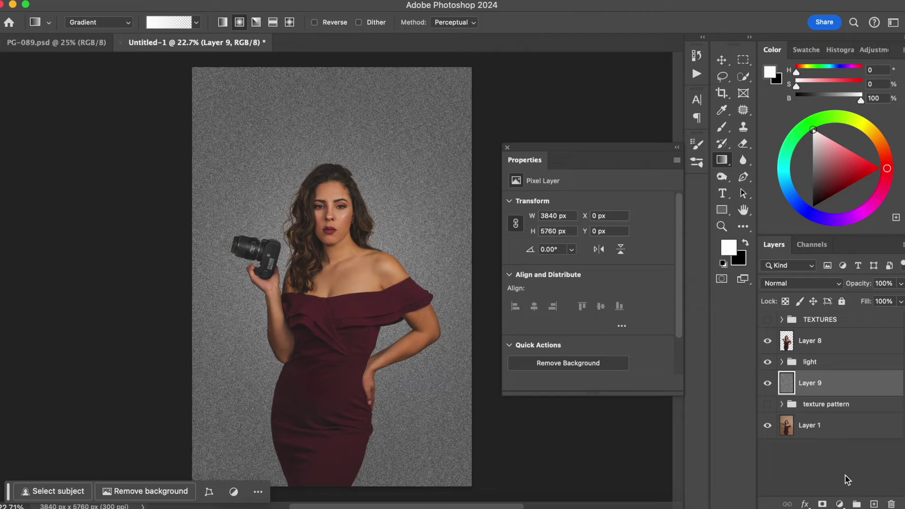
# Add a Hue/Saturation adjustment with Colorize enabled above the noise layer and clip it to that layer
pyautogui.click(840, 504)
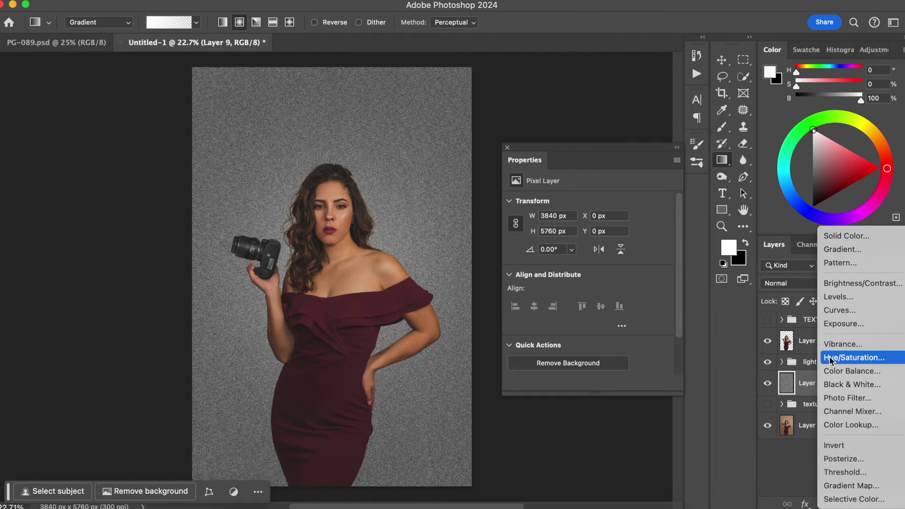
pyautogui.click(843, 362)
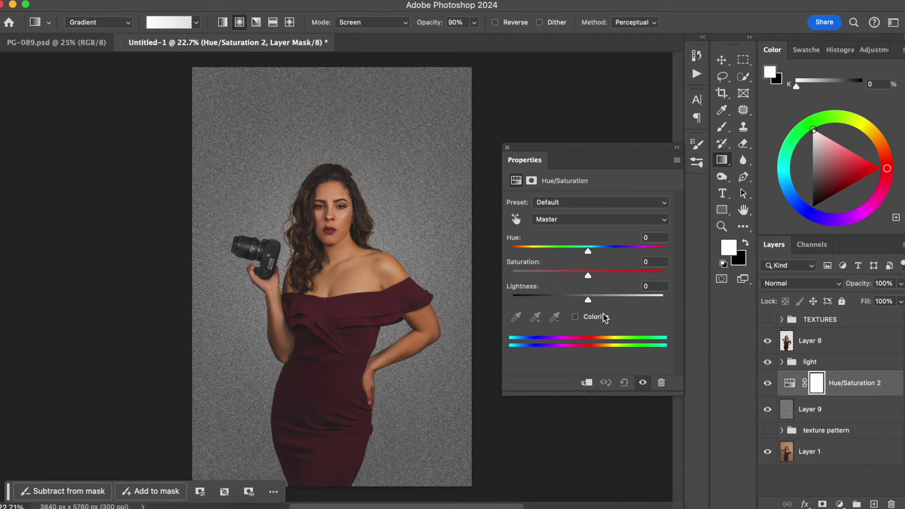
pyautogui.click(576, 317)
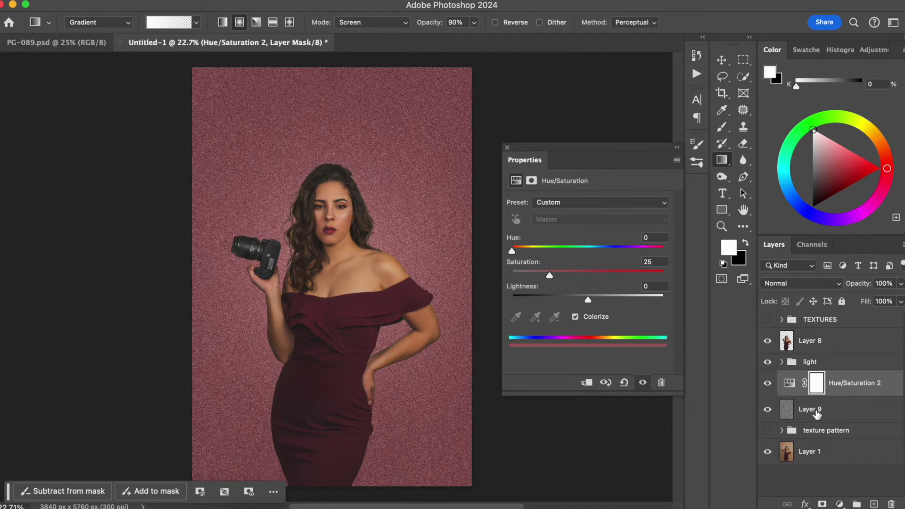
pyautogui.click(587, 383)
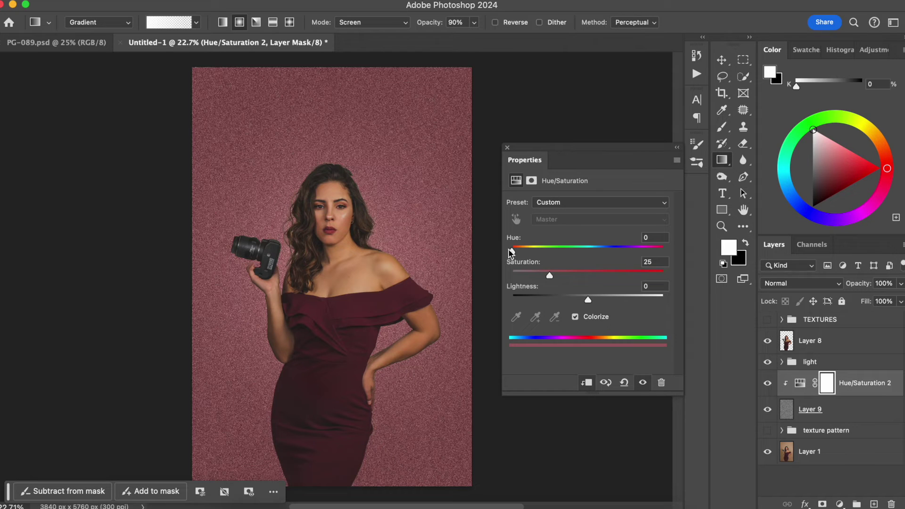
# Set the Hue/Saturation 2 adjustment to hue 32 and saturation 36 to tint the noise golden brown
pyautogui.moveTo(551, 277); pyautogui.dragTo(561, 275)
pyautogui.moveTo(513, 251); pyautogui.dragTo(523, 252)
pyautogui.moveTo(560, 276); pyautogui.dragTo(590, 275)
pyautogui.moveTo(523, 253); pyautogui.dragTo(525, 253)
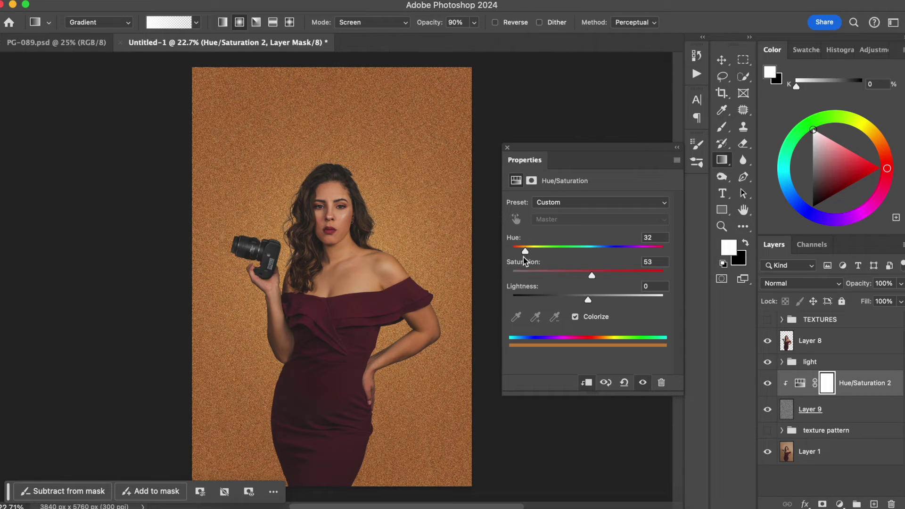
pyautogui.moveTo(592, 275); pyautogui.dragTo(567, 276)
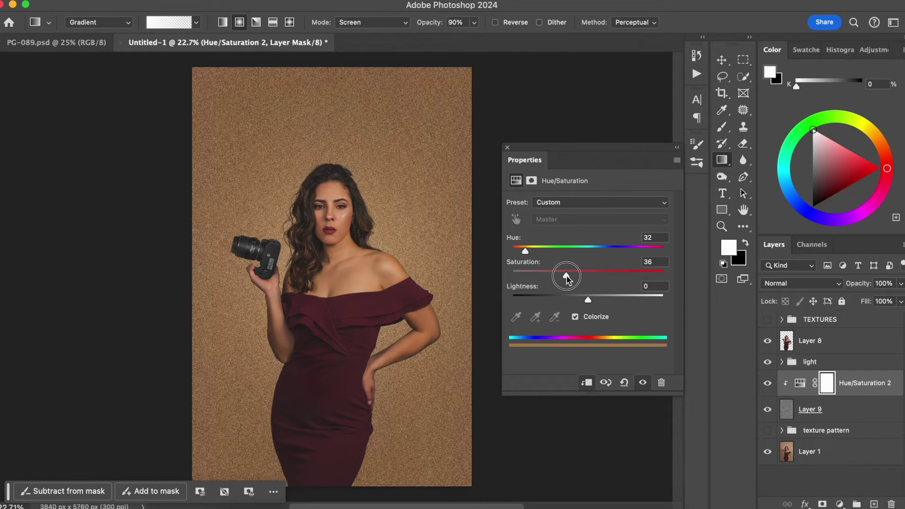
pyautogui.click(507, 148)
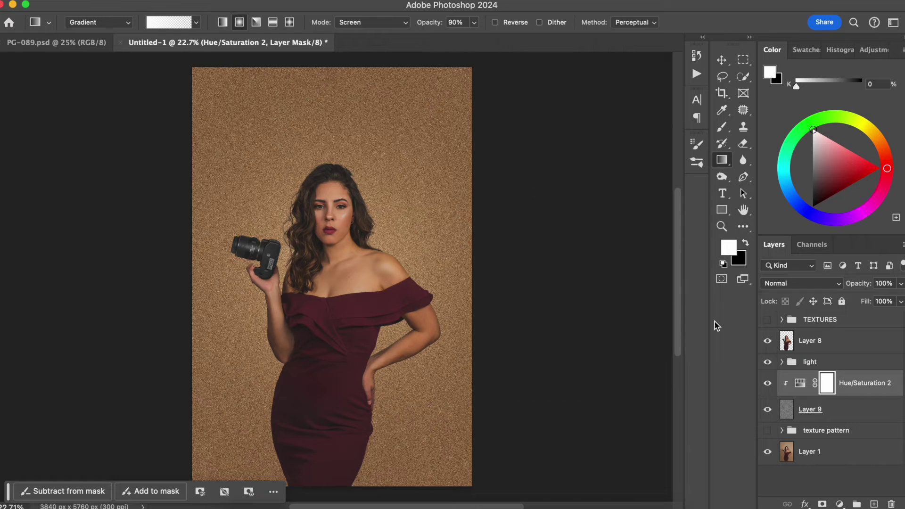
# Reduce the opacity of noise layer Layer 9 to 47%, checking the grain up close
pyautogui.click(846, 409)
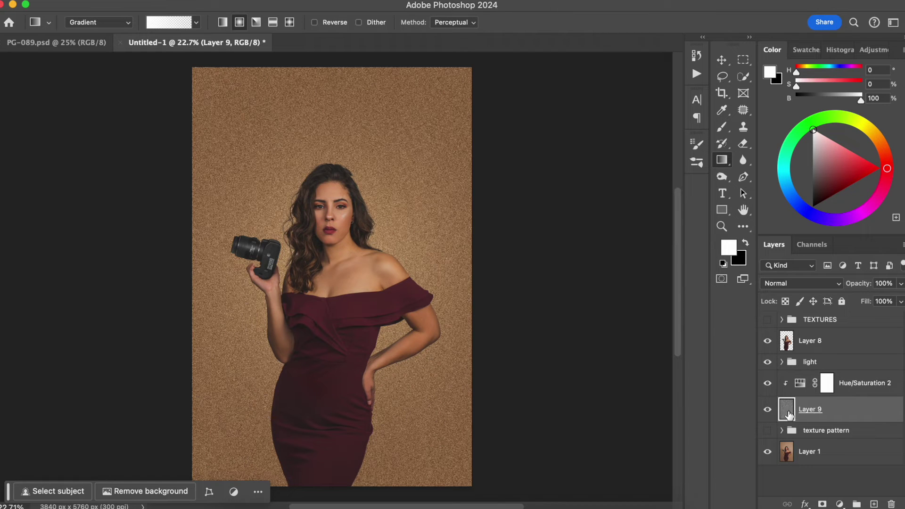
pyautogui.moveTo(861, 285); pyautogui.dragTo(603, 291)
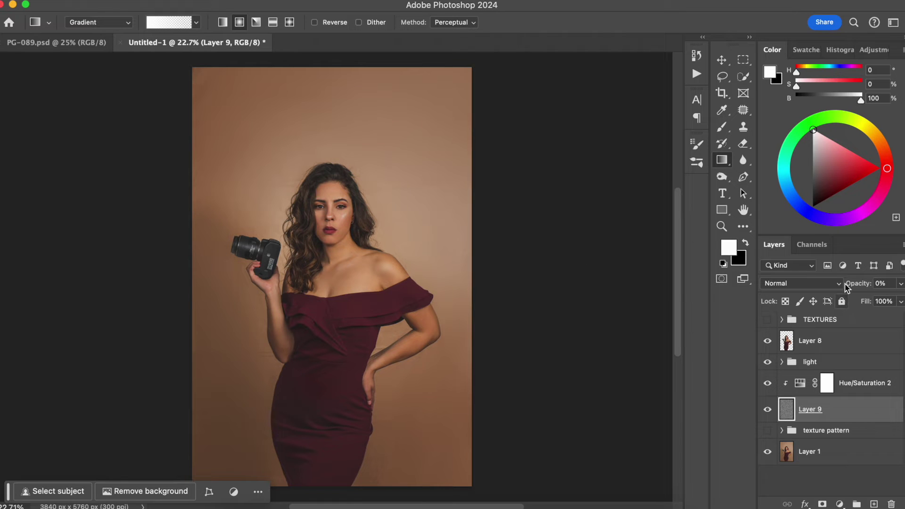
pyautogui.moveTo(854, 285); pyautogui.dragTo(862, 286)
pyautogui.press('super+plus')
pyautogui.press('super+plus')
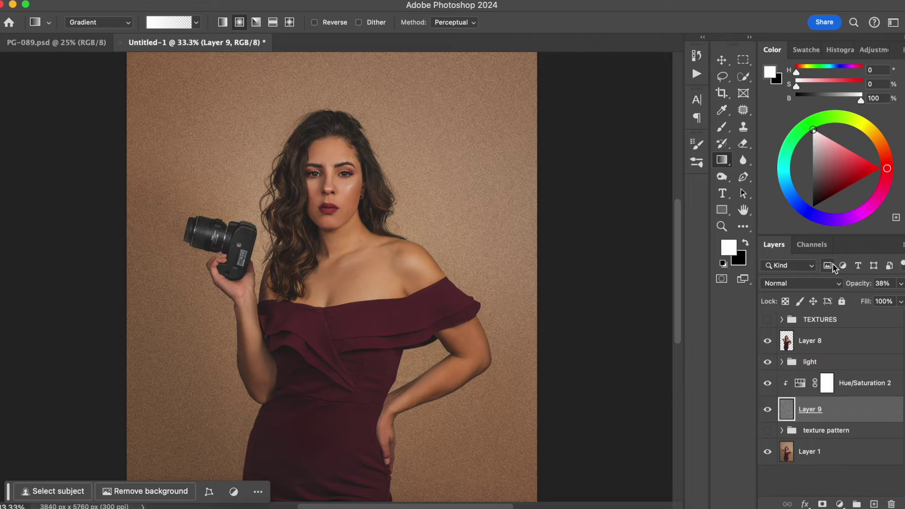
pyautogui.press('4')
pyautogui.press('8')
pyautogui.moveTo(854, 286); pyautogui.dragTo(864, 284)
pyautogui.press('super+0')
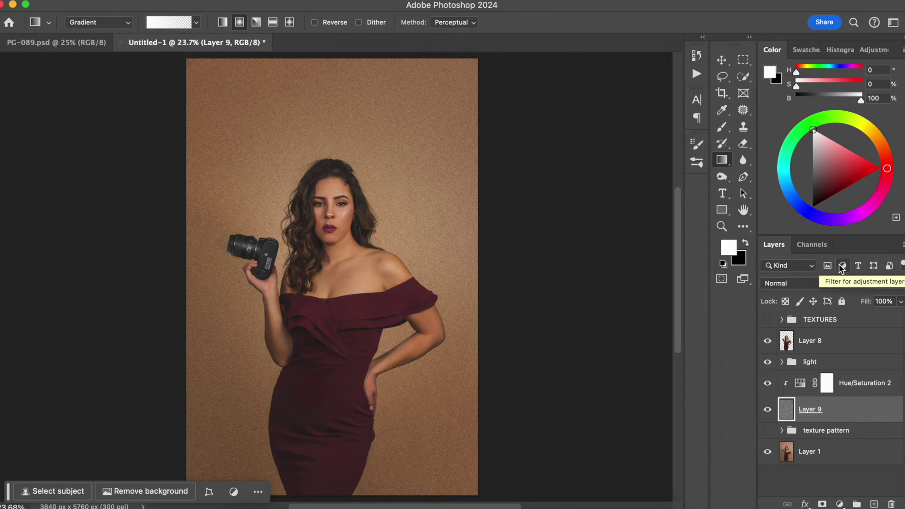
# Compare the image with the light group off and on, and with only the original Layer 1 showing
pyautogui.click(768, 362)
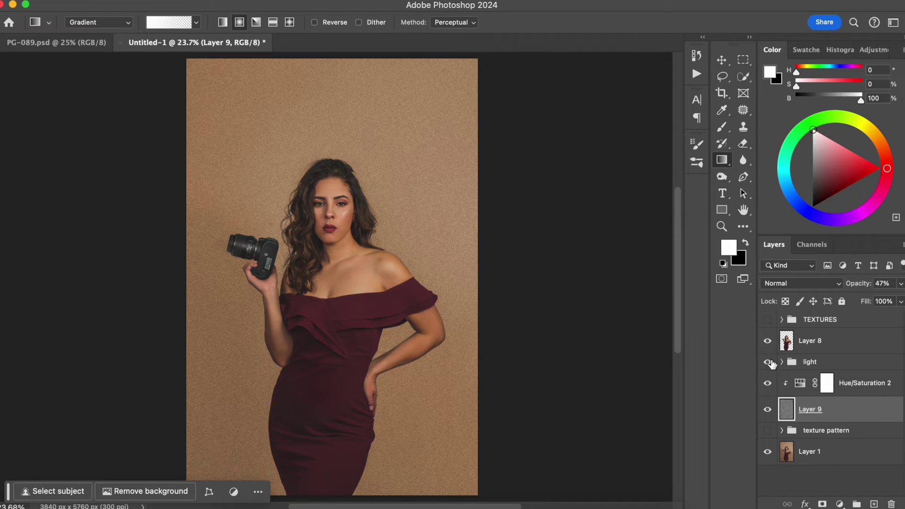
pyautogui.click(768, 362)
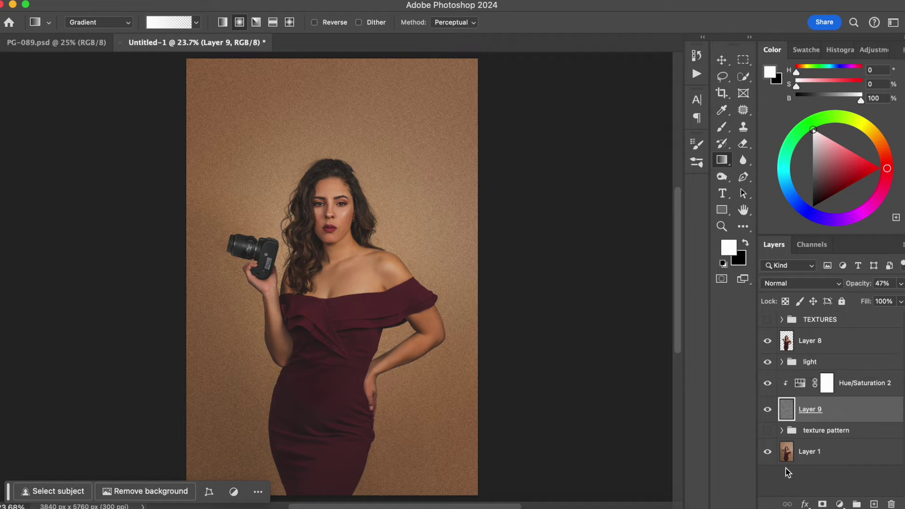
pyautogui.keyDown('alt'); pyautogui.click(768, 452); pyautogui.keyUp('alt')
pyautogui.keyDown('alt'); pyautogui.click(767, 452); pyautogui.keyUp('alt')
pyautogui.keyDown('alt'); pyautogui.click(767, 452); pyautogui.keyUp('alt')
pyautogui.keyDown('alt'); pyautogui.click(767, 454); pyautogui.keyUp('alt')
# Set Layer 9's opacity to 34% and compare the result with the original Layer 1 alone
pyautogui.moveTo(862, 286); pyautogui.dragTo(857, 285)
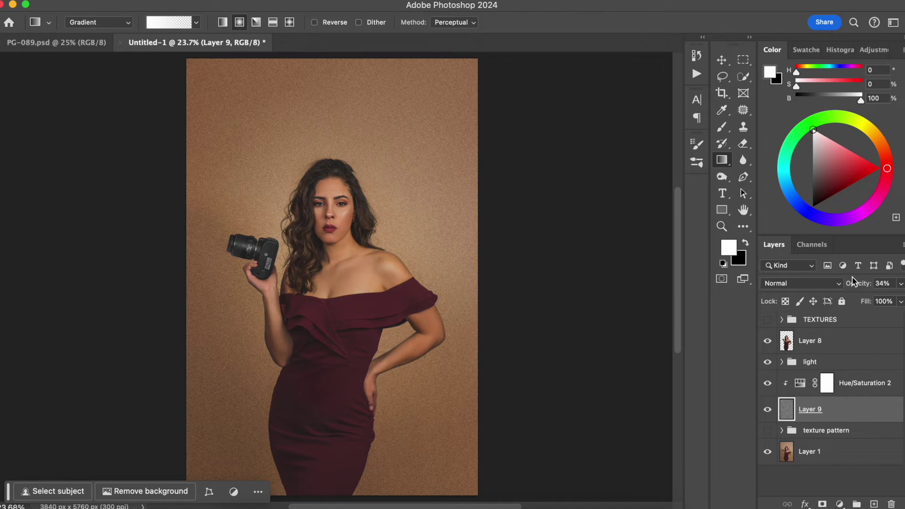
pyautogui.keyDown('alt'); pyautogui.click(769, 454); pyautogui.keyUp('alt')
pyautogui.keyDown('alt'); pyautogui.click(764, 453); pyautogui.keyUp('alt')
# Try Layer 9 in Multiply blend mode at 58% opacity and compare it with the original Layer 1
pyautogui.click(789, 284)
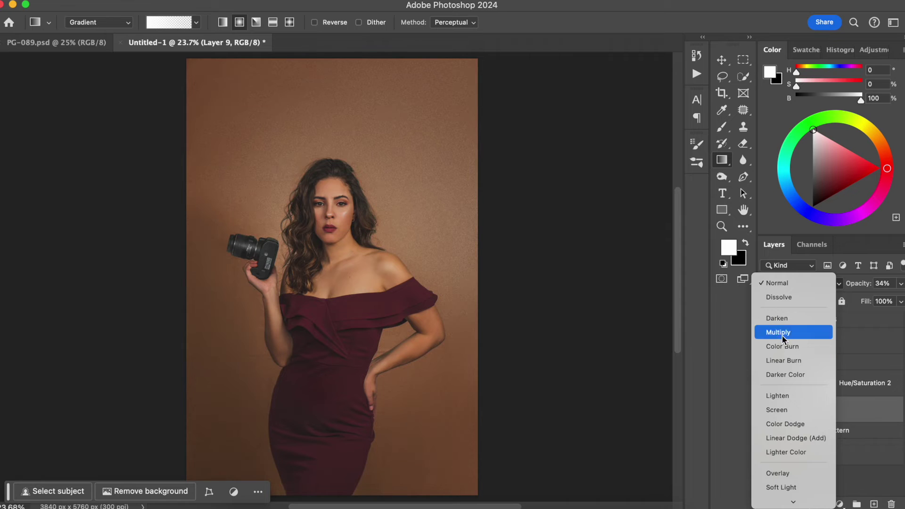
pyautogui.click(781, 332)
pyautogui.moveTo(854, 285); pyautogui.dragTo(863, 286)
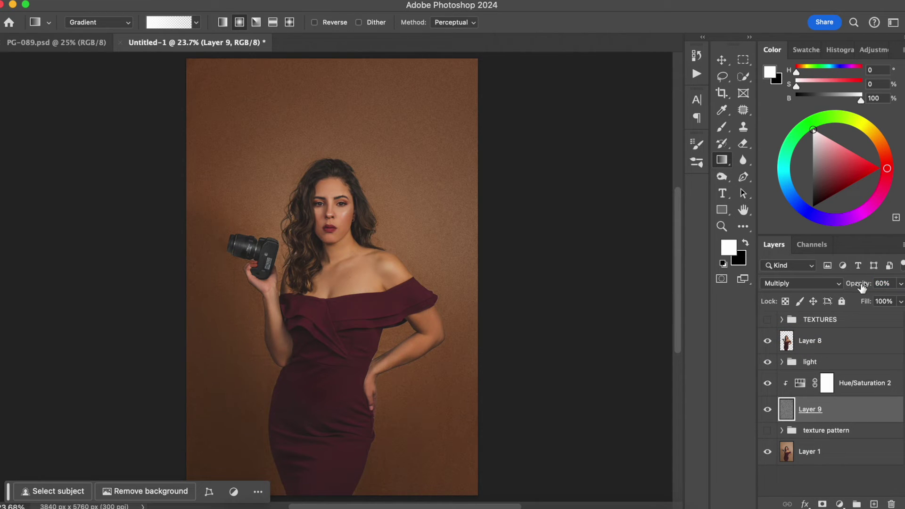
pyautogui.keyDown('alt'); pyautogui.click(768, 452); pyautogui.keyUp('alt')
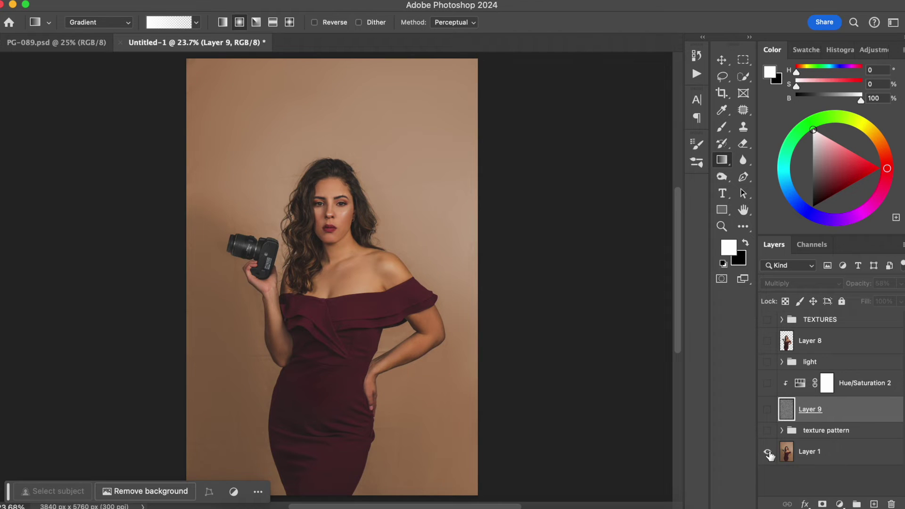
pyautogui.keyDown('alt'); pyautogui.click(768, 452); pyautogui.keyUp('alt')
# Set Layer 9's blend mode to Normal and its opacity to 33%, and hide the layer
pyautogui.click(801, 283)
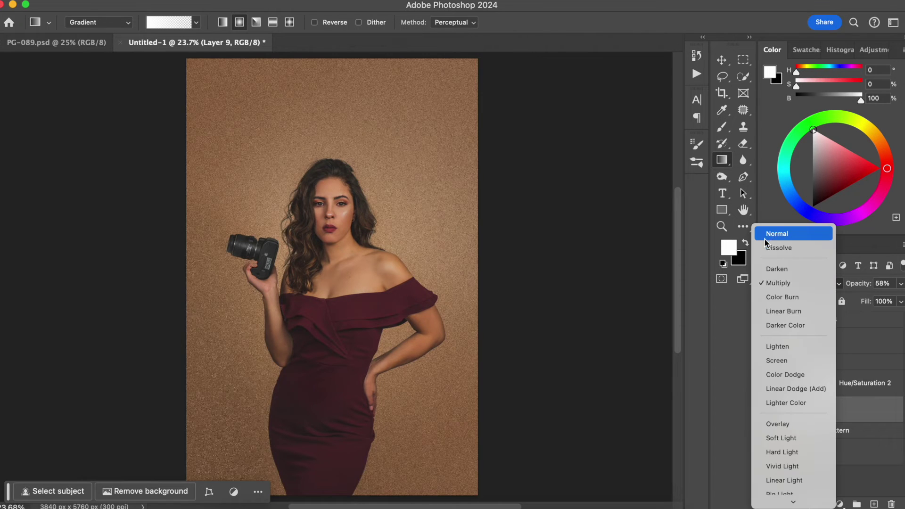
pyautogui.click(776, 234)
pyautogui.moveTo(862, 288); pyautogui.dragTo(854, 288)
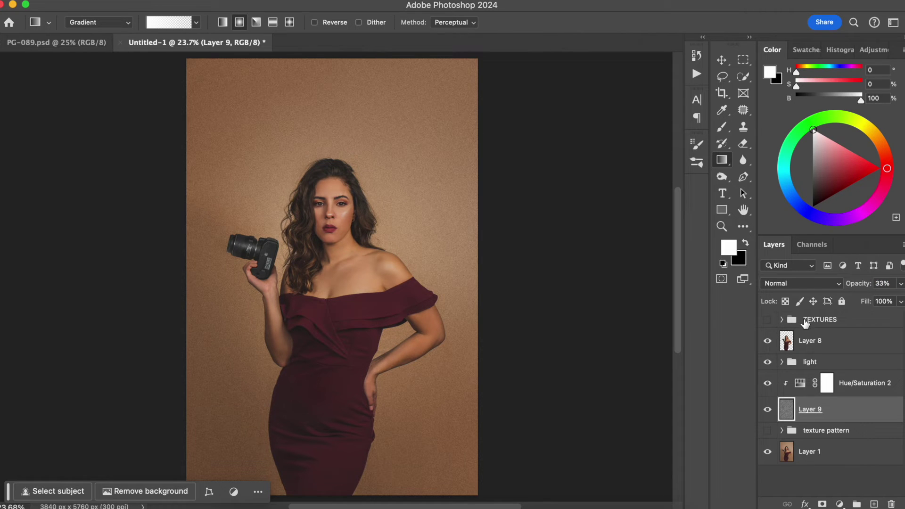
pyautogui.click(769, 410)
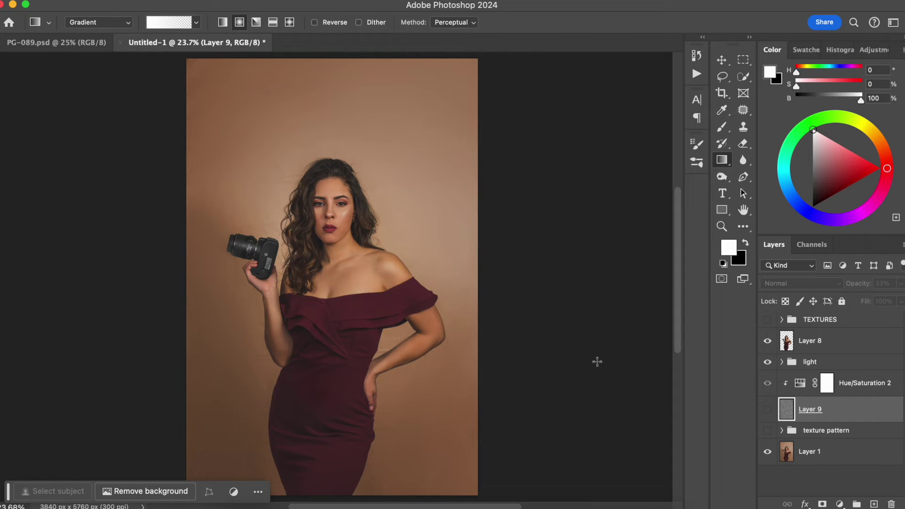
# Expand the TEXTURES group and move the cut-out woman, Layer 8, above it in the layer stack
pyautogui.click(782, 320)
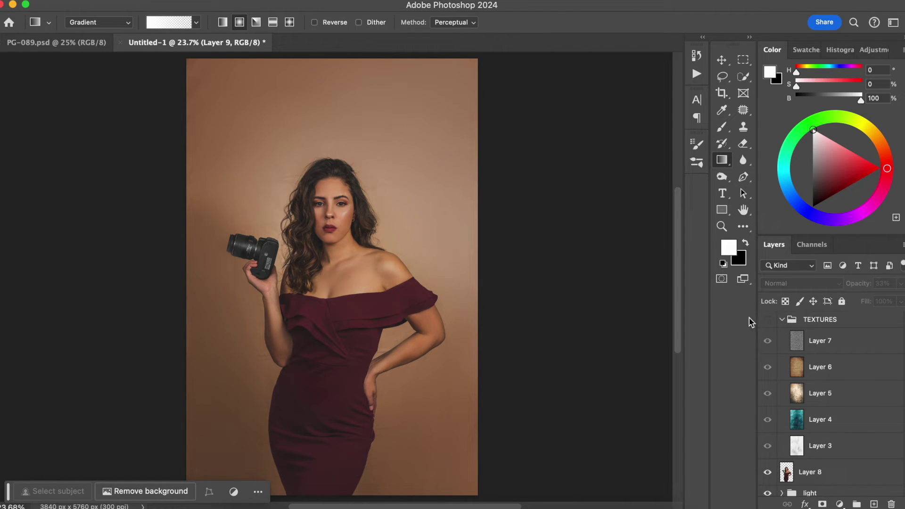
pyautogui.moveTo(818, 471); pyautogui.dragTo(808, 313)
pyautogui.moveTo(834, 349); pyautogui.dragTo(803, 312)
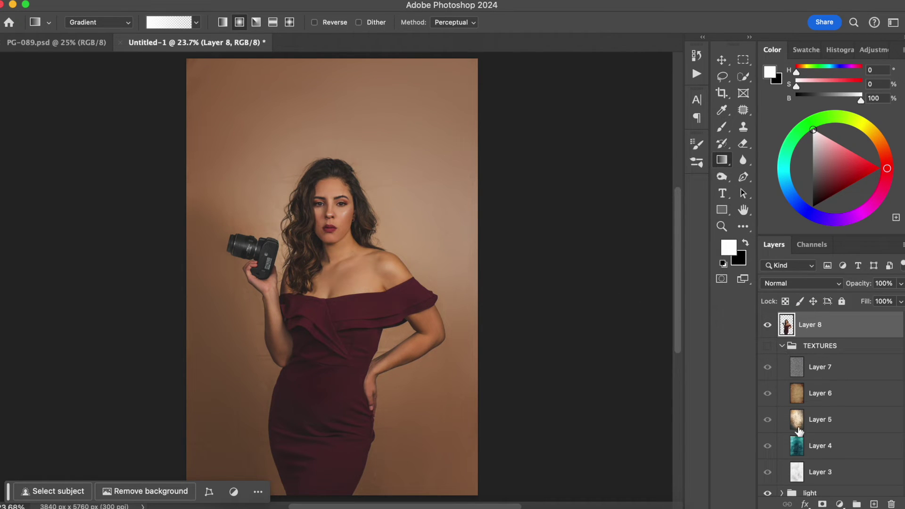
# Group Layer 9 with its Hue/Saturation 2 adjustment, name the group "texture noise", and hide it
pyautogui.scroll(-3, 894, 377)
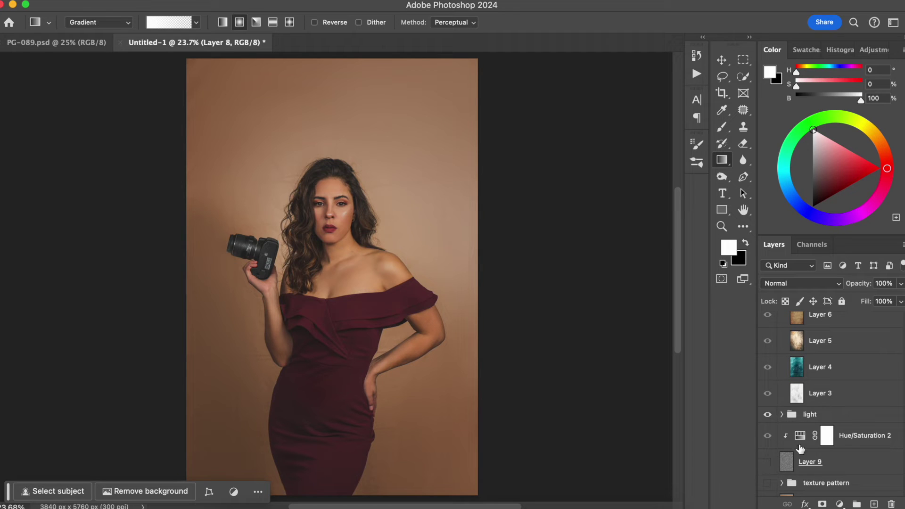
pyautogui.click(848, 460)
pyautogui.keyDown('shift'); pyautogui.click(877, 434); pyautogui.keyUp('shift')
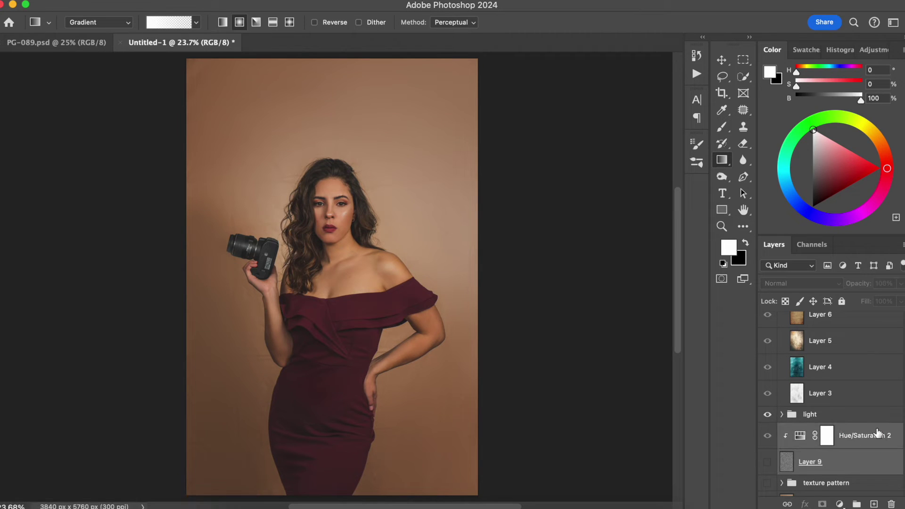
pyautogui.press('super+g')
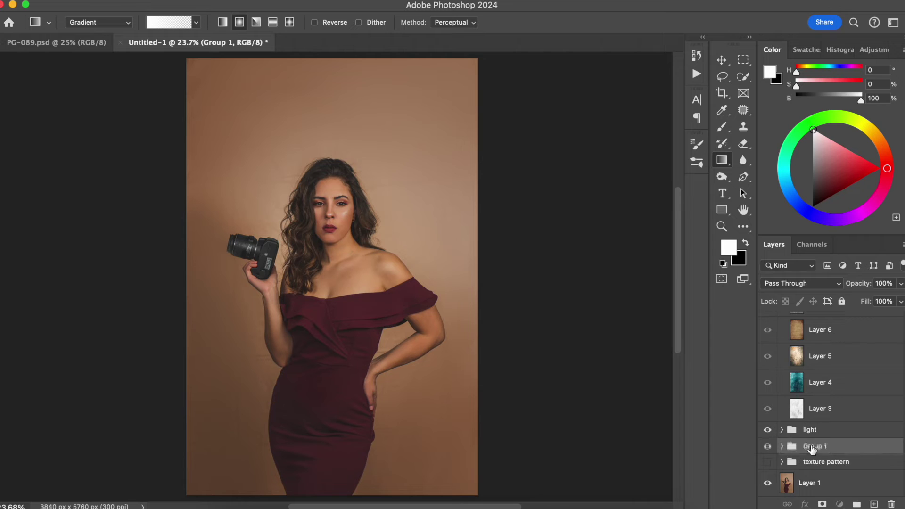
pyautogui.doubleClick(813, 446)
pyautogui.write('texture noise')
pyautogui.press('Return')
pyautogui.click(767, 446)
# Move the light group above the TEXTURES group, directly under the cut-out woman, Layer 8
pyautogui.scroll(1, 901, 405)
pyautogui.scroll(1, 901, 403)
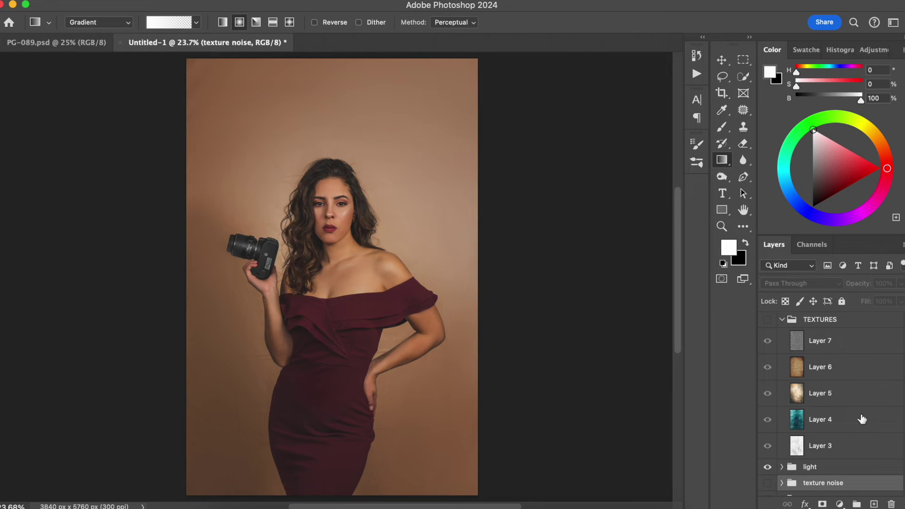
pyautogui.moveTo(813, 464); pyautogui.dragTo(819, 334)
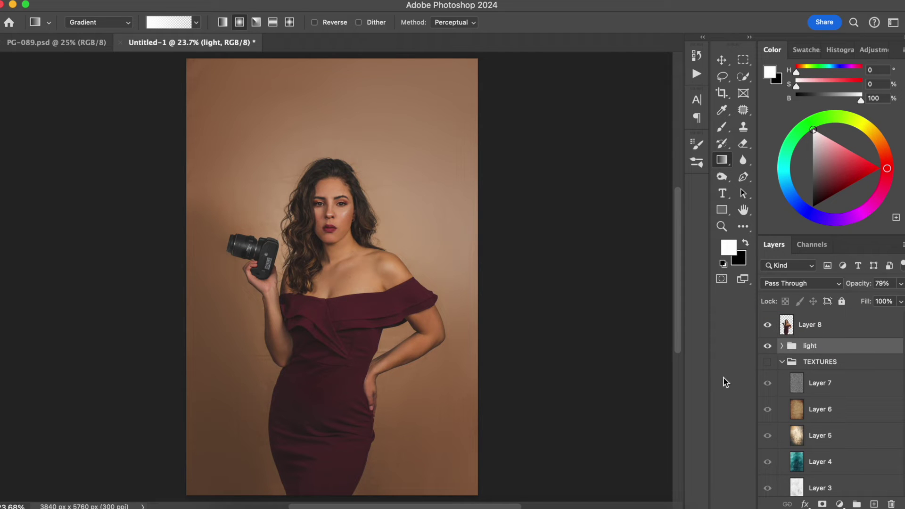
# Turn on the TEXTURES group, hide Layers 4 to 7, and isolate the white grunge texture, Layer 3
pyautogui.scroll(-1, 901, 346)
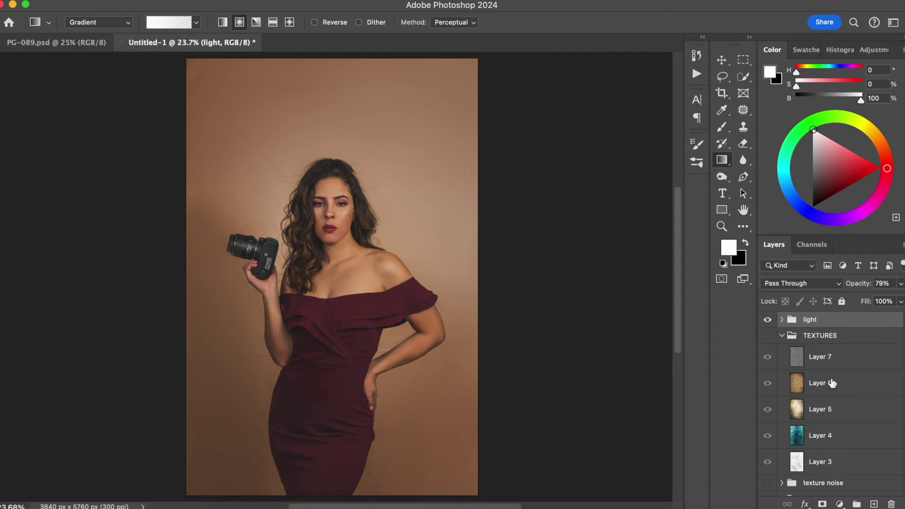
pyautogui.click(768, 462)
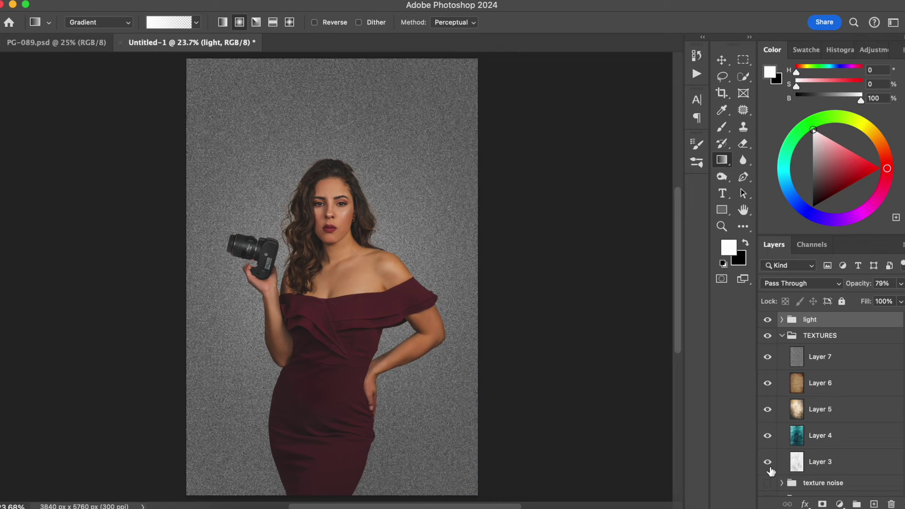
pyautogui.moveTo(767, 357); pyautogui.dragTo(768, 445)
pyautogui.keyDown('alt'); pyautogui.click(767, 463); pyautogui.keyUp('alt')
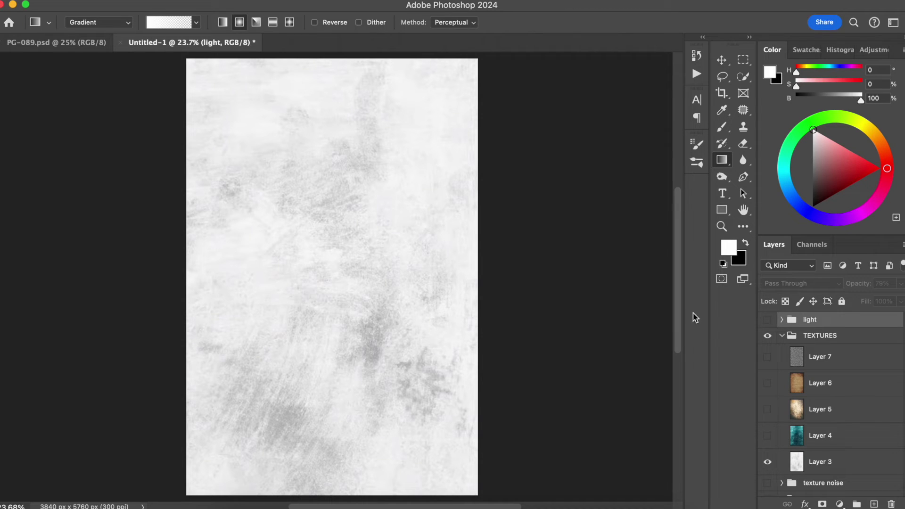
# Duplicate the Hue/Saturation 2 adjustment from the texture noise group and place the visible copy directly above Layer 3
pyautogui.scroll(-3, 900, 368)
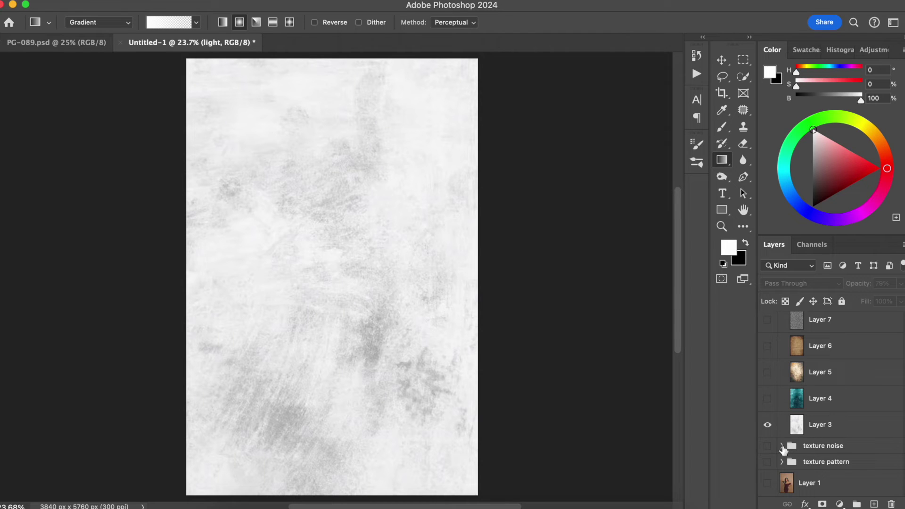
pyautogui.click(782, 446)
pyautogui.click(866, 471)
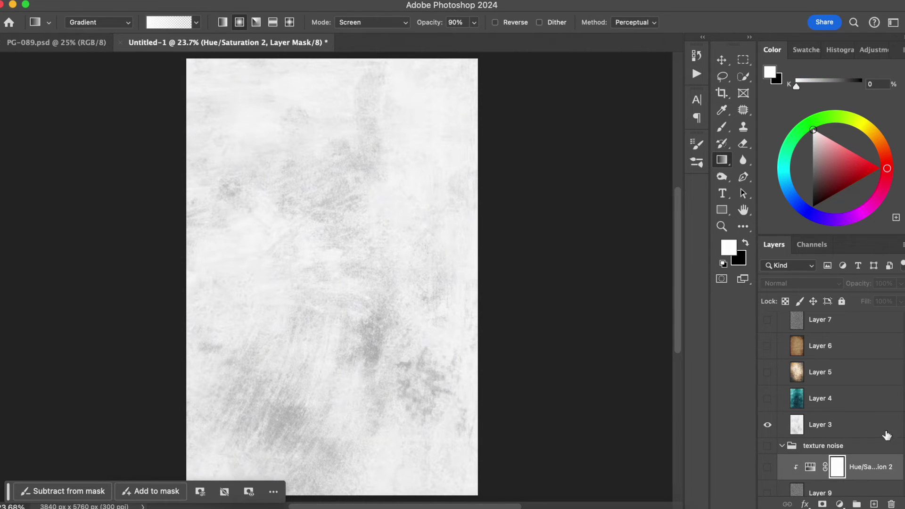
pyautogui.scroll(-1, 812, 396)
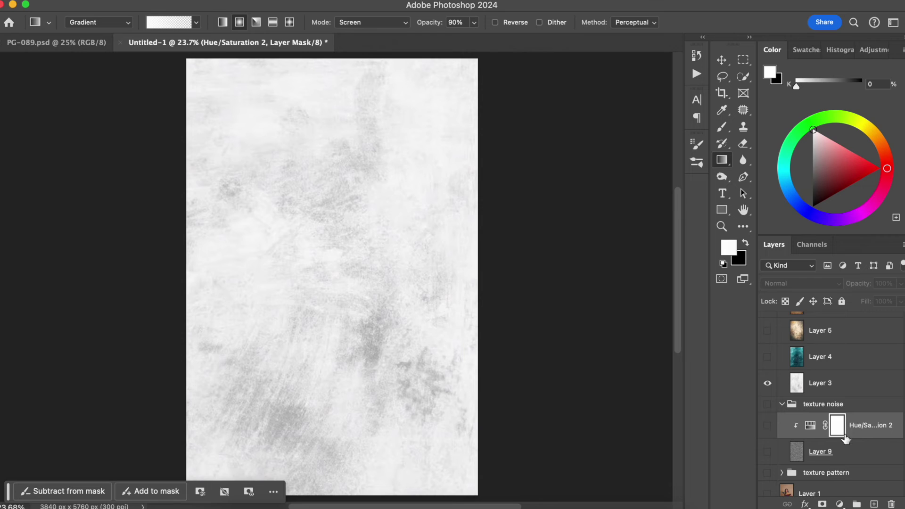
pyautogui.press('super+h')
pyautogui.click(495, 262)
pyautogui.press('super+j')
pyautogui.moveTo(859, 425); pyautogui.dragTo(832, 381)
pyautogui.click(767, 383)
# Set the copied Hue/Saturation adjustment to saturation 38 and lightness -24, and clip it to Layer 3
pyautogui.doubleClick(801, 386)
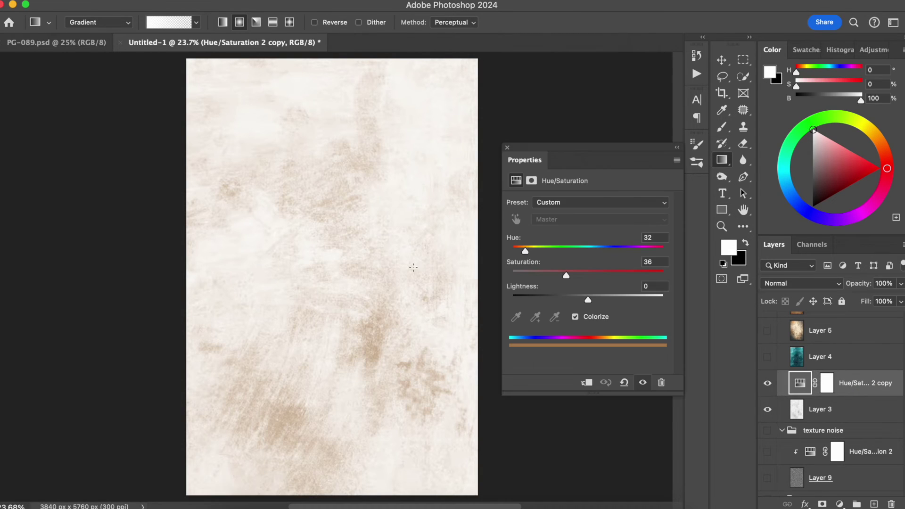
pyautogui.moveTo(589, 303); pyautogui.dragTo(569, 271)
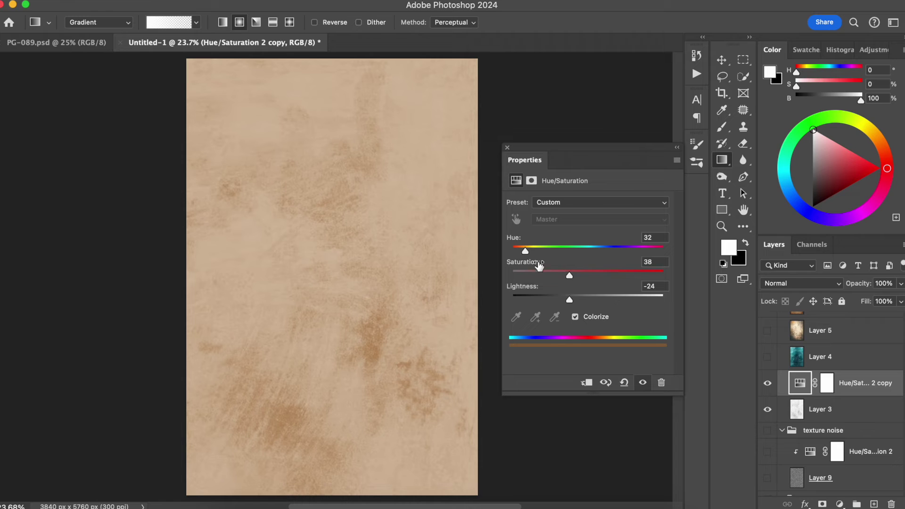
pyautogui.click(588, 384)
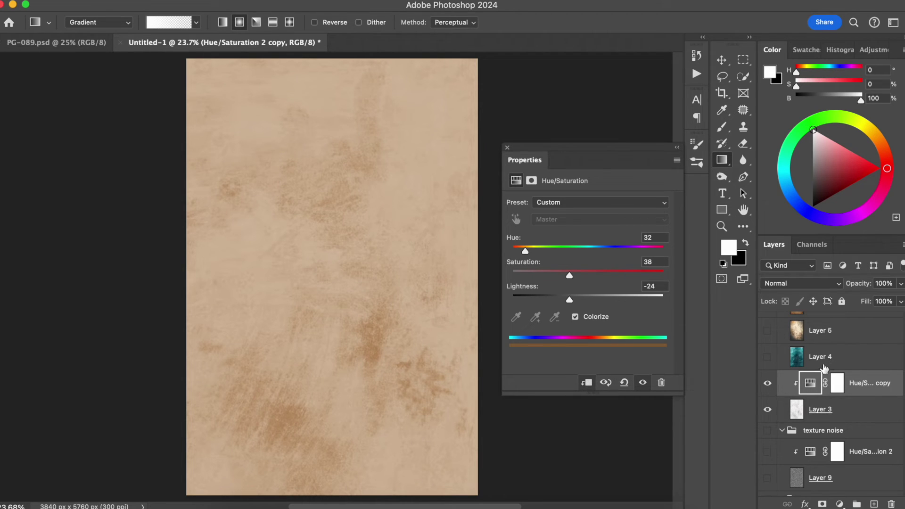
pyautogui.click(782, 431)
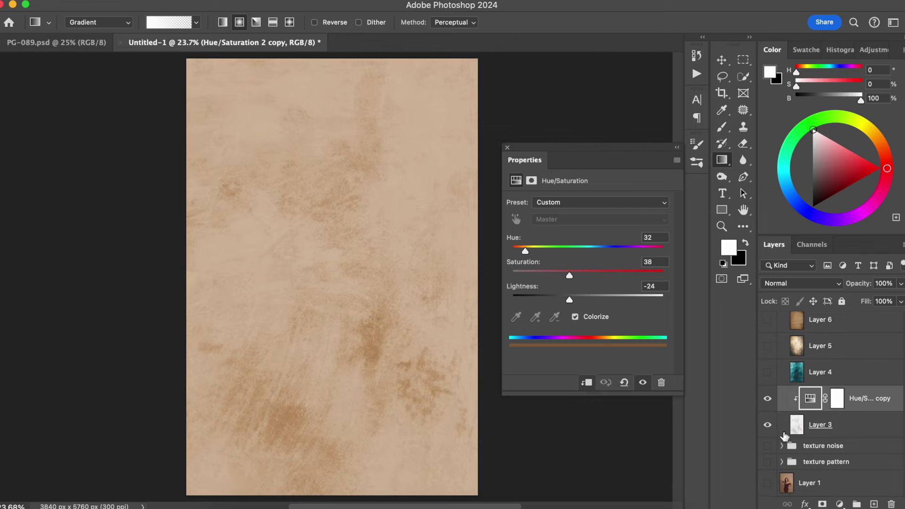
# Show the original Layer 1 and the cut-out woman, Layer 8, together with the tinted Layer 3
pyautogui.click(767, 483)
pyautogui.click(508, 149)
pyautogui.click(841, 427)
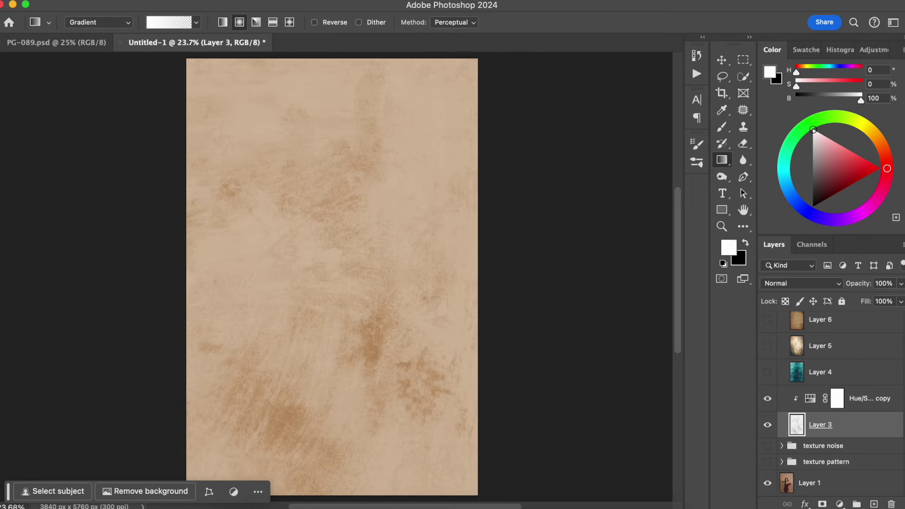
pyautogui.scroll(4, 829, 377)
pyautogui.click(767, 325)
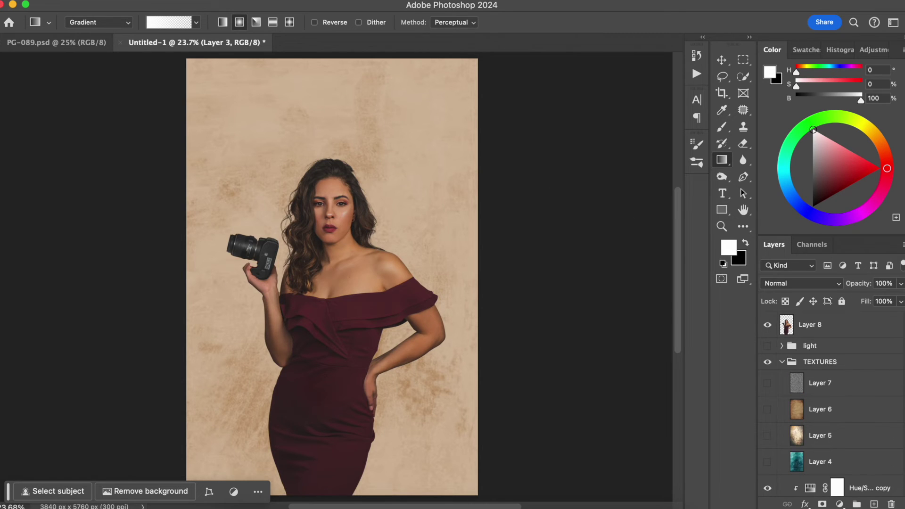
# Set Layer 3's opacity to 43% so its texture blends into the backdrop
pyautogui.scroll(-3, 844, 415)
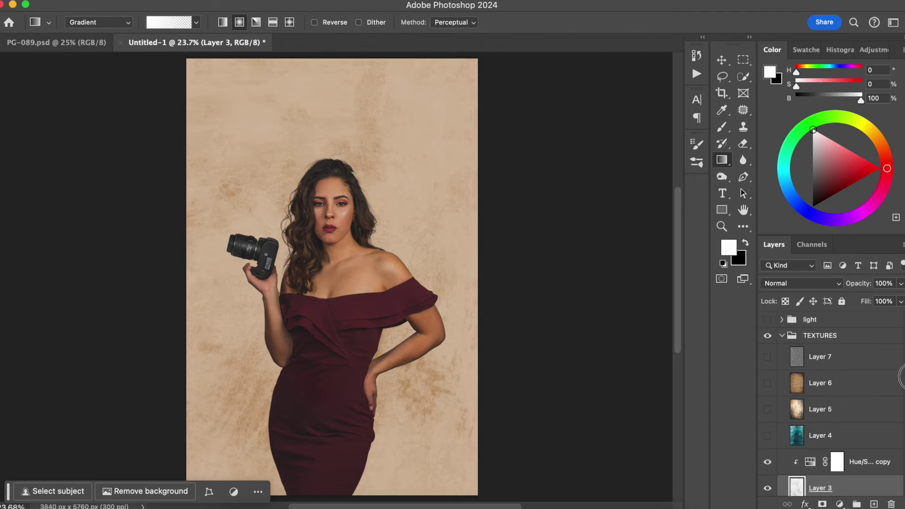
pyautogui.moveTo(859, 285); pyautogui.dragTo(701, 287)
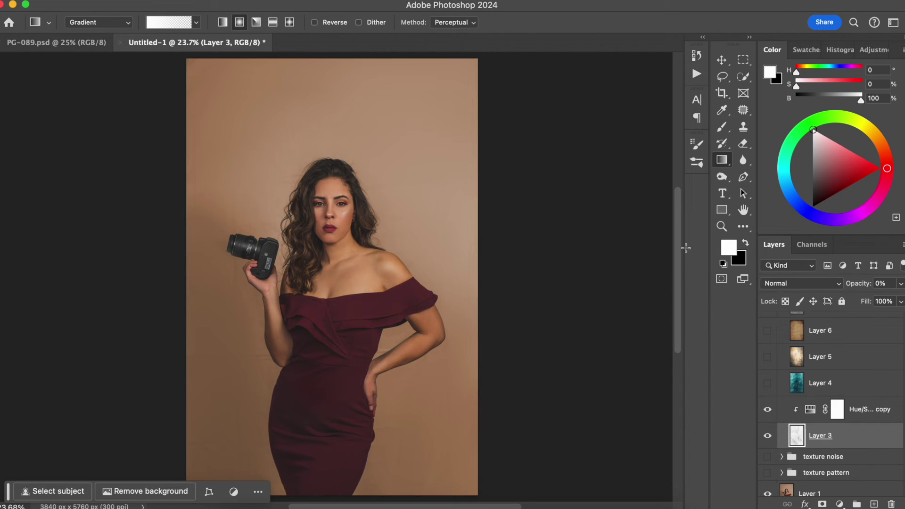
pyautogui.moveTo(852, 284); pyautogui.dragTo(861, 285)
# Show the light group and toggle its curves layers and the whole group to compare the backdrop lighting
pyautogui.scroll(3, 898, 375)
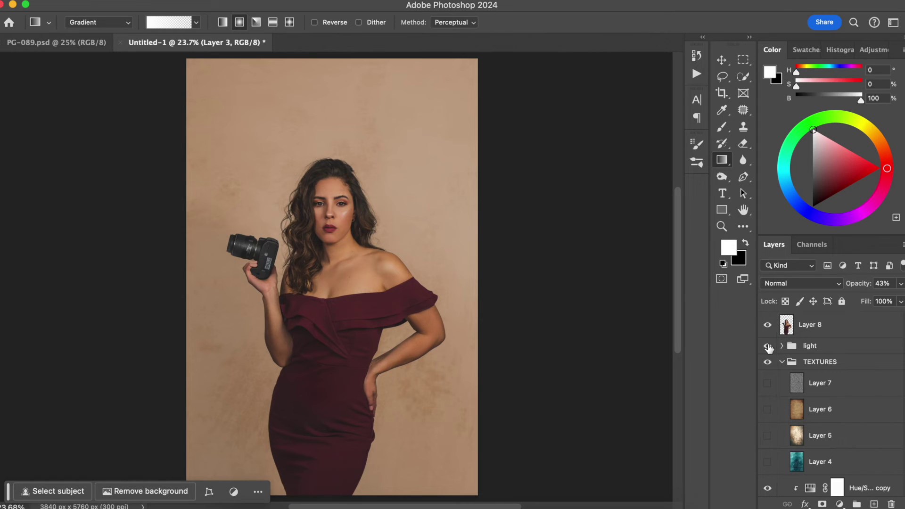
pyautogui.click(768, 346)
pyautogui.click(781, 346)
pyautogui.click(768, 393)
pyautogui.click(769, 393)
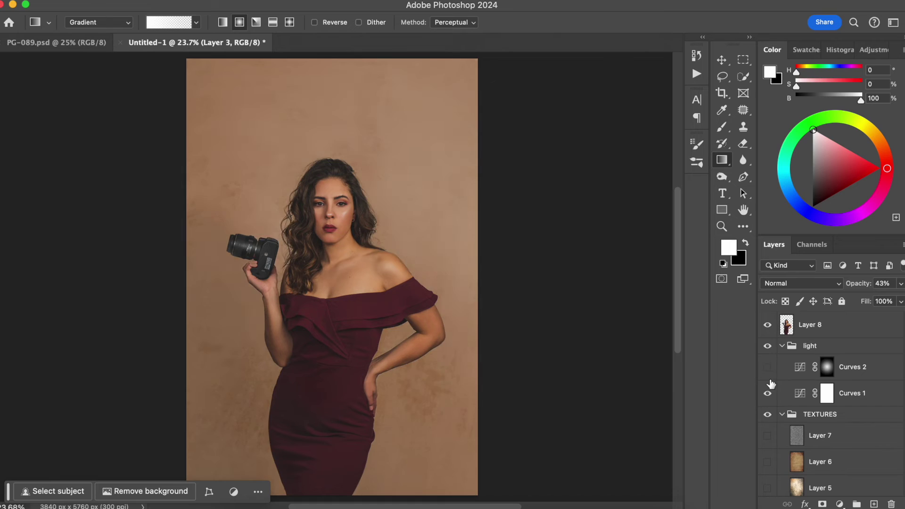
pyautogui.click(782, 346)
pyautogui.click(768, 348)
pyautogui.click(768, 349)
pyautogui.click(771, 351)
pyautogui.click(769, 349)
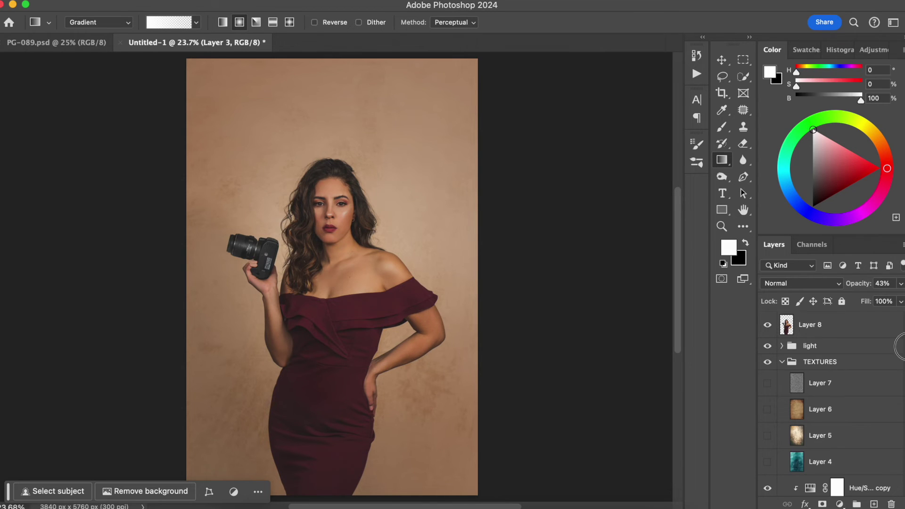
# Set Layer 3's blend mode to Multiply and its opacity to 63%
pyautogui.scroll(-3, 901, 395)
pyautogui.scroll(1, 900, 394)
pyautogui.scroll(-1, 901, 405)
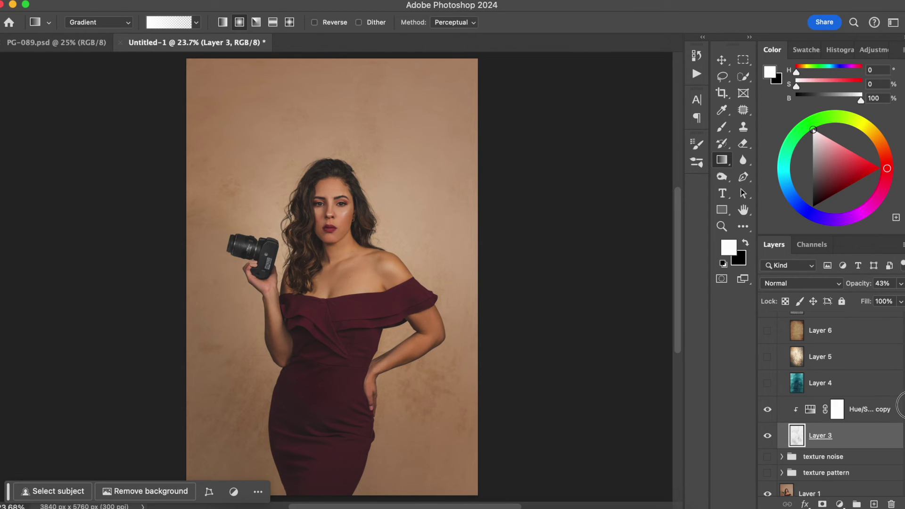
pyautogui.click(774, 283)
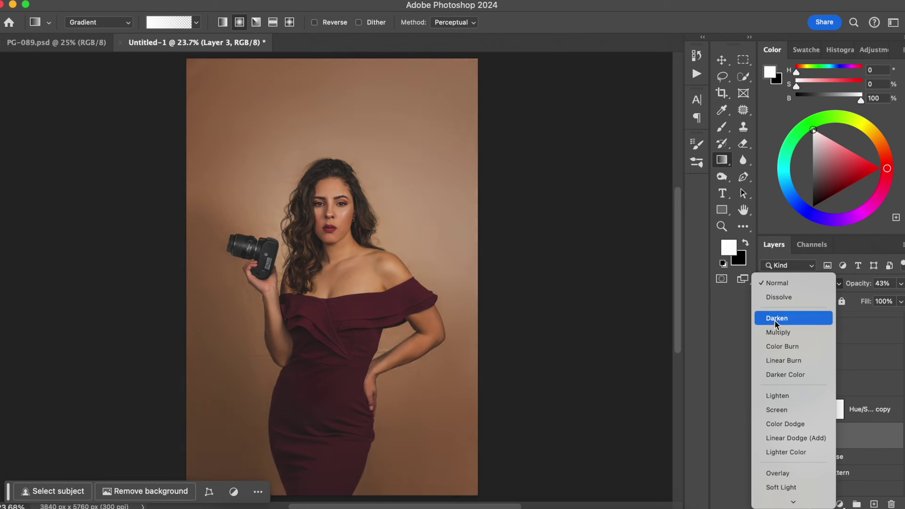
pyautogui.click(778, 333)
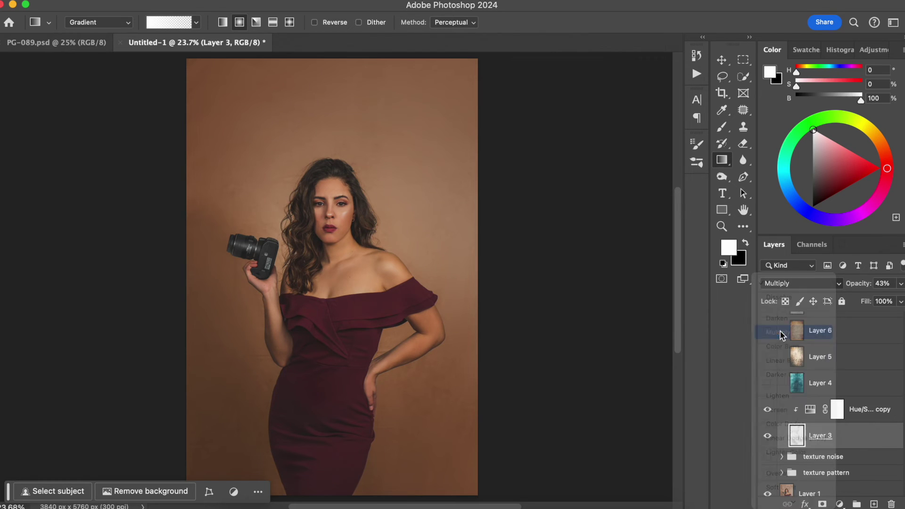
pyautogui.moveTo(854, 286); pyautogui.dragTo(859, 287)
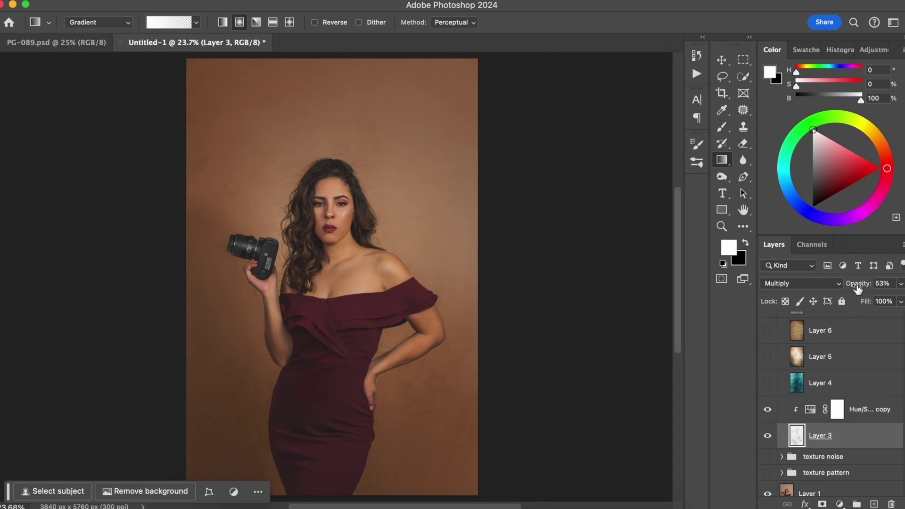
# Compare the backdrop with and without Layer 3 and against the original Layer 1, and hide Layer 3
pyautogui.click(768, 437)
pyautogui.click(768, 437)
pyautogui.click(769, 438)
pyautogui.click(768, 439)
pyautogui.click(768, 494)
pyautogui.click(769, 493)
pyautogui.click(767, 435)
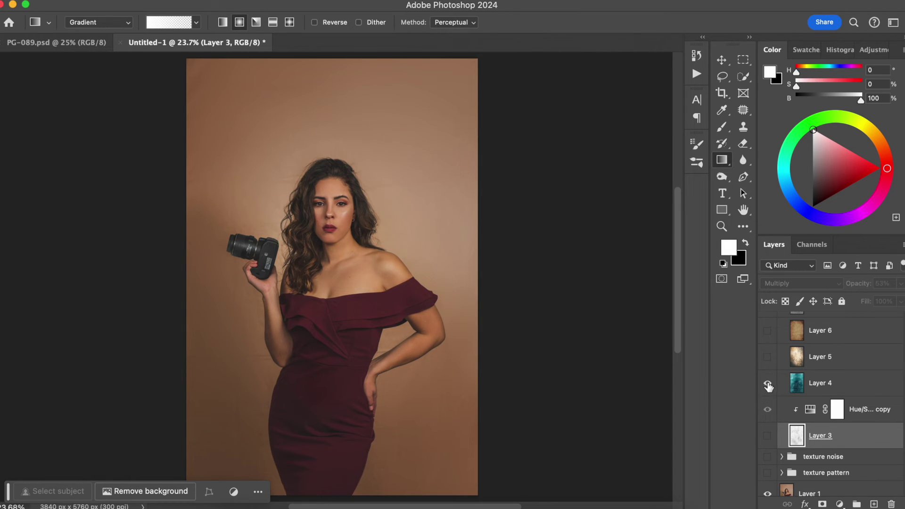
# Show the teal texture, Layer 4, move the Hue/Saturation 2 copy directly above it, and clip the adjustment to it
pyautogui.click(768, 384)
pyautogui.moveTo(856, 418); pyautogui.dragTo(833, 377)
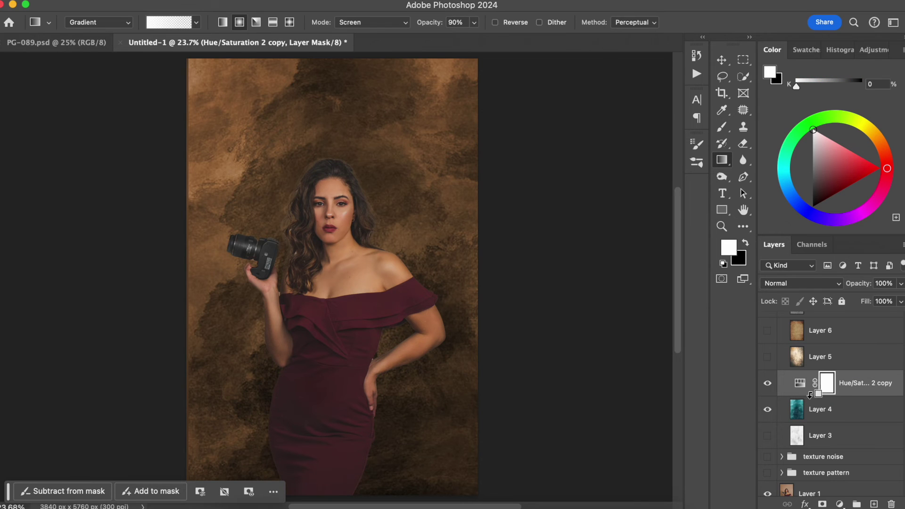
pyautogui.keyDown('alt'); pyautogui.click(809, 395); pyautogui.keyUp('alt')
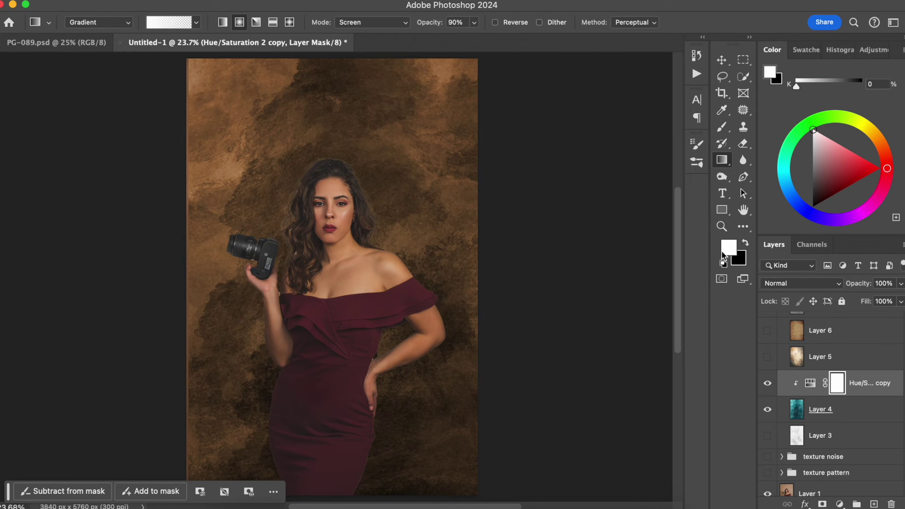
pyautogui.click(777, 285)
pyautogui.press('Escape')
pyautogui.click(848, 410)
pyautogui.click(785, 284)
pyautogui.click(785, 284)
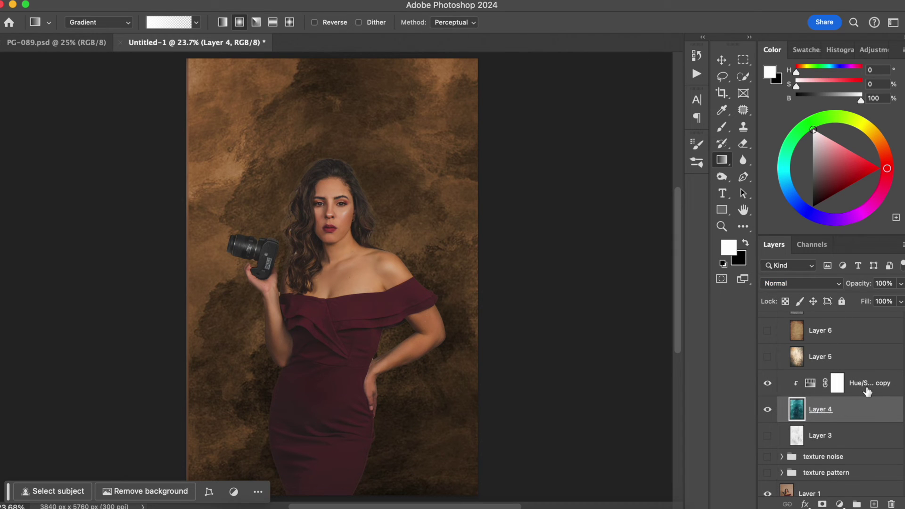
# Slightly lower the saturation of the Hue/Saturation adjustment clipped to Layer 4
pyautogui.doubleClick(811, 382)
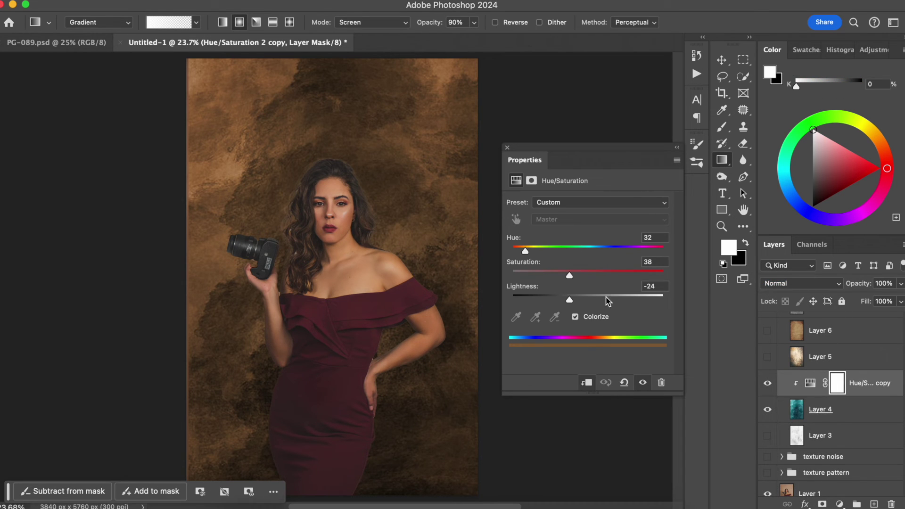
pyautogui.moveTo(568, 278); pyautogui.dragTo(564, 276)
pyautogui.click(507, 148)
# Set Layer 4's opacity to 20% and compare the result with the original Layer 1 alone
pyautogui.click(859, 422)
pyautogui.moveTo(863, 284); pyautogui.dragTo(599, 260)
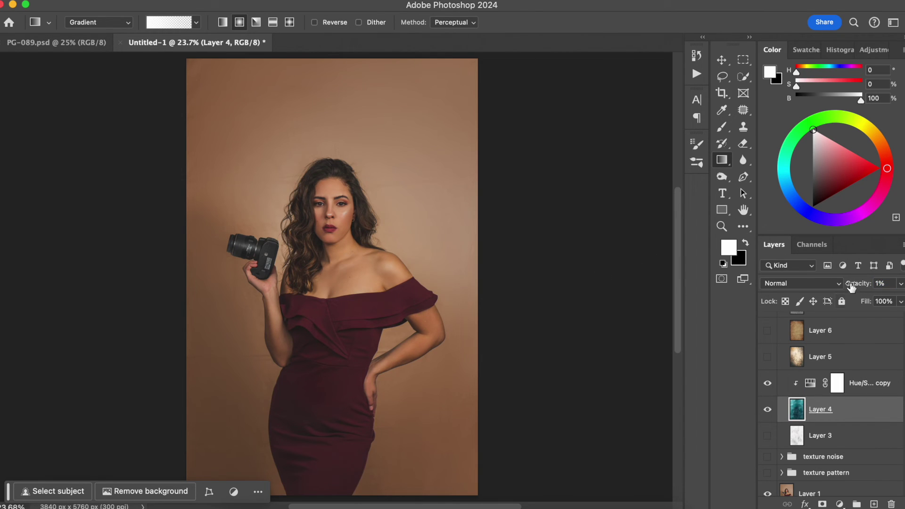
pyautogui.moveTo(854, 287); pyautogui.dragTo(864, 289)
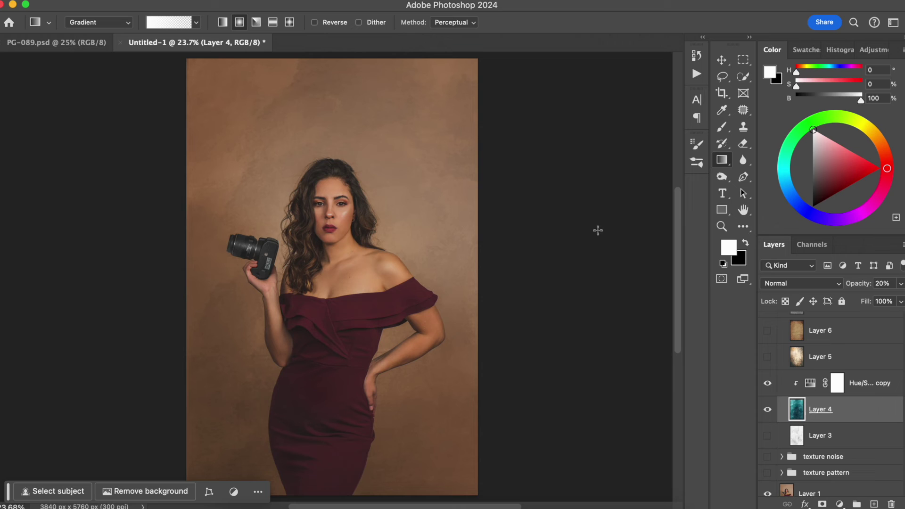
pyautogui.click(768, 492)
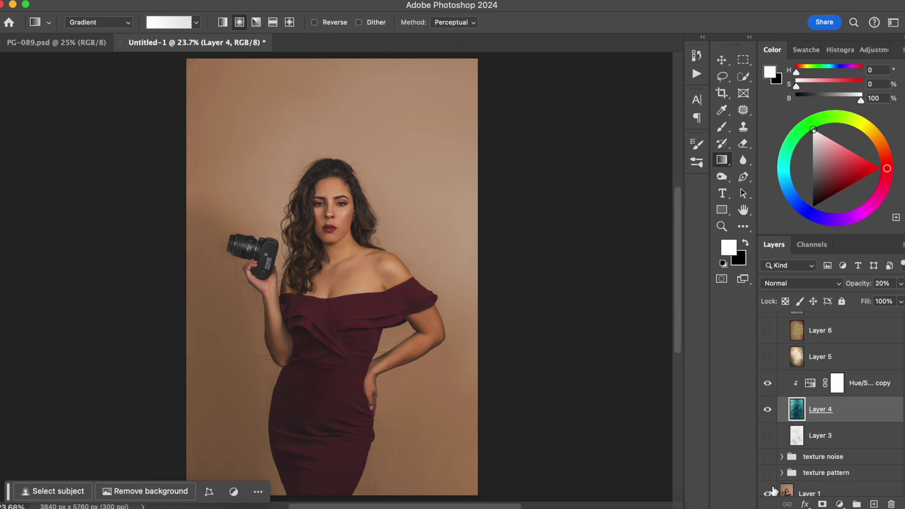
pyautogui.keyDown('alt'); pyautogui.click(769, 492); pyautogui.keyUp('alt')
pyautogui.keyDown('alt'); pyautogui.click(768, 493); pyautogui.keyUp('alt')
pyautogui.keyDown('alt'); pyautogui.click(768, 493); pyautogui.keyUp('alt')
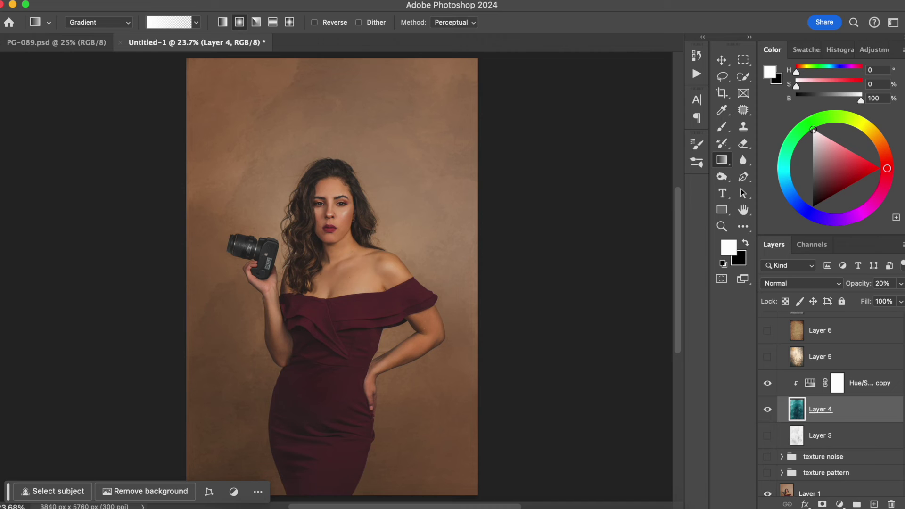
# Set Layer 4's opacity to 44% and compare the result with the original Layer 1 alone
pyautogui.moveTo(855, 287); pyautogui.dragTo(864, 288)
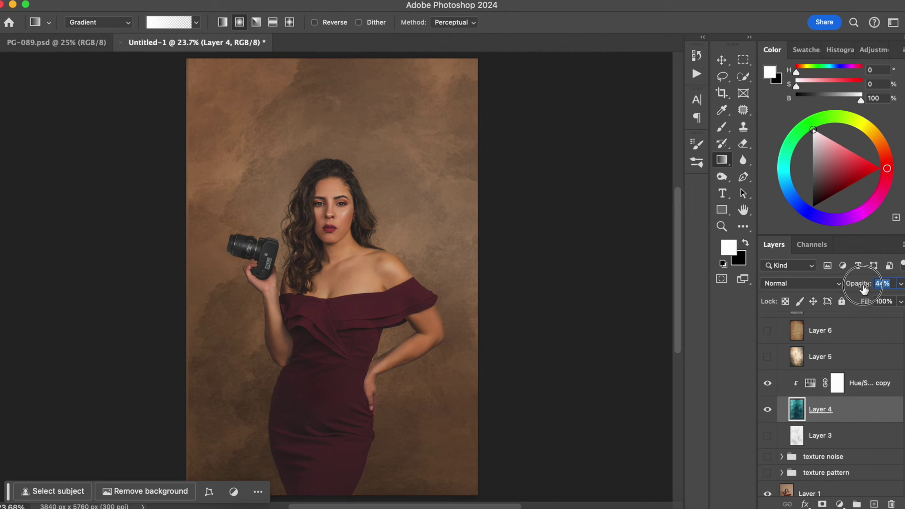
pyautogui.keyDown('alt'); pyautogui.click(767, 493); pyautogui.keyUp('alt')
pyautogui.keyDown('alt'); pyautogui.click(767, 493); pyautogui.keyUp('alt')
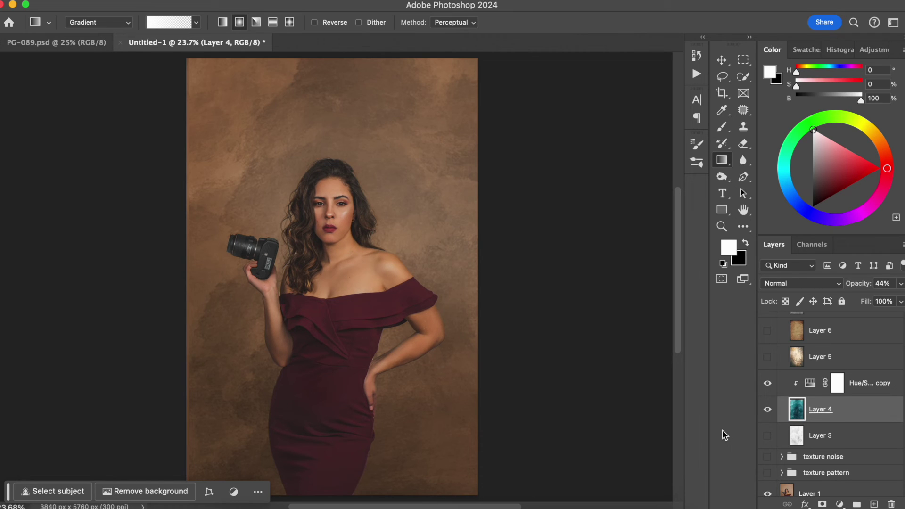
# Compare the backdrop with and without the light group several times, leaving the group shown
pyautogui.scroll(3, 848, 340)
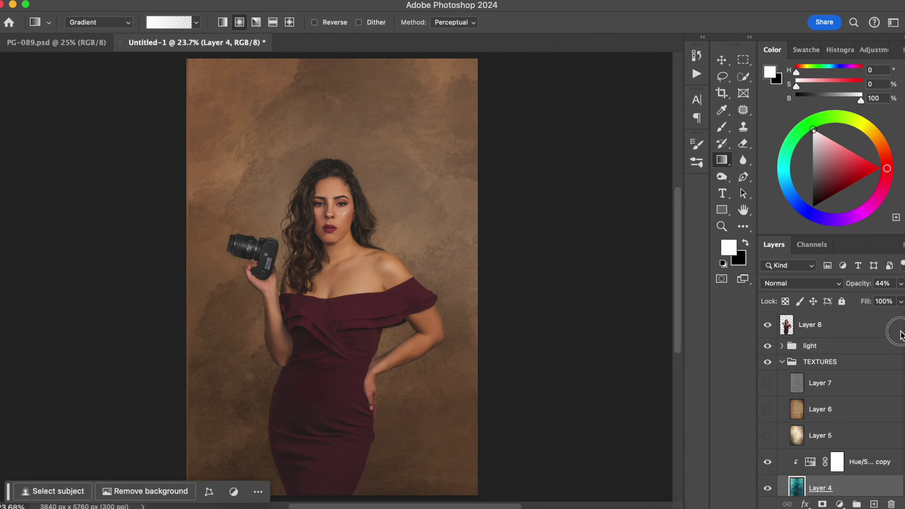
pyautogui.click(768, 346)
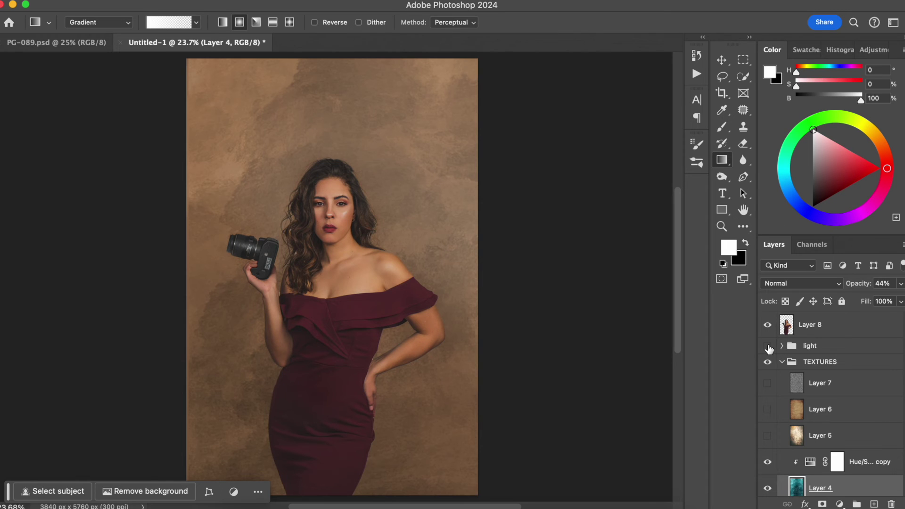
pyautogui.click(767, 346)
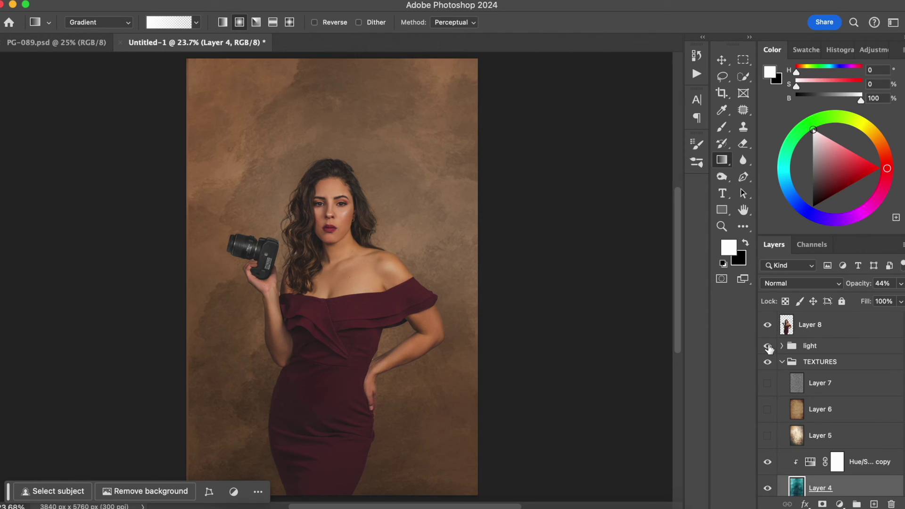
pyautogui.click(768, 346)
pyautogui.click(768, 346)
pyautogui.click(768, 347)
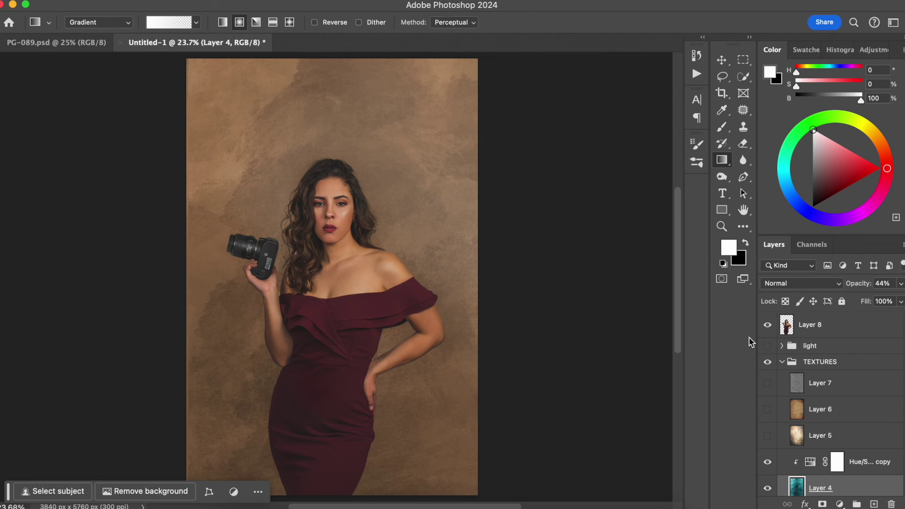
pyautogui.click(768, 346)
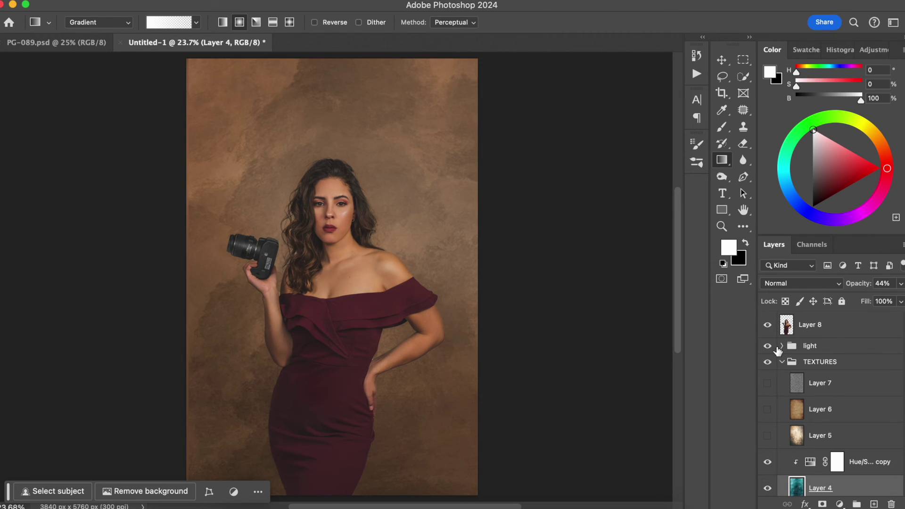
pyautogui.click(767, 346)
pyautogui.click(768, 346)
# Raise the midtone point of the Curves 2 adjustment in the light group slightly, and check the backdrop with the group hidden and shown
pyautogui.click(782, 346)
pyautogui.doubleClick(800, 368)
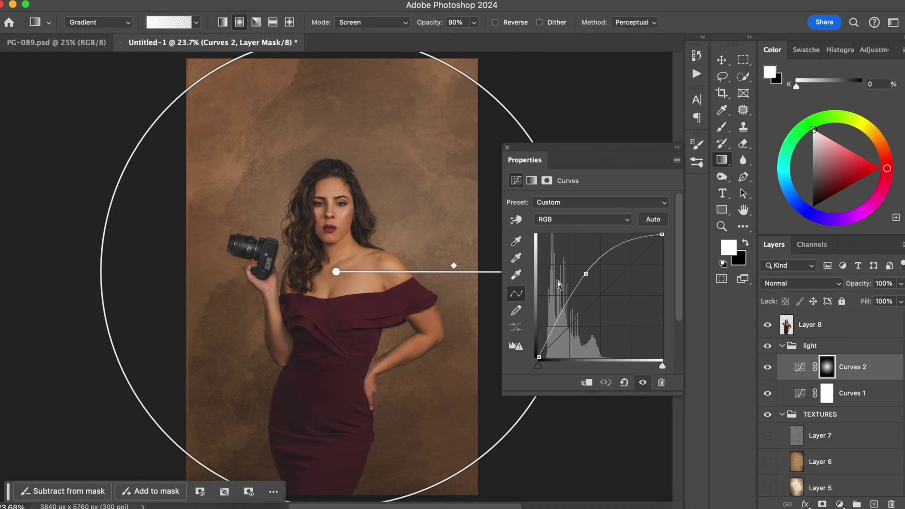
pyautogui.moveTo(586, 274); pyautogui.dragTo(576, 268)
pyautogui.click(508, 148)
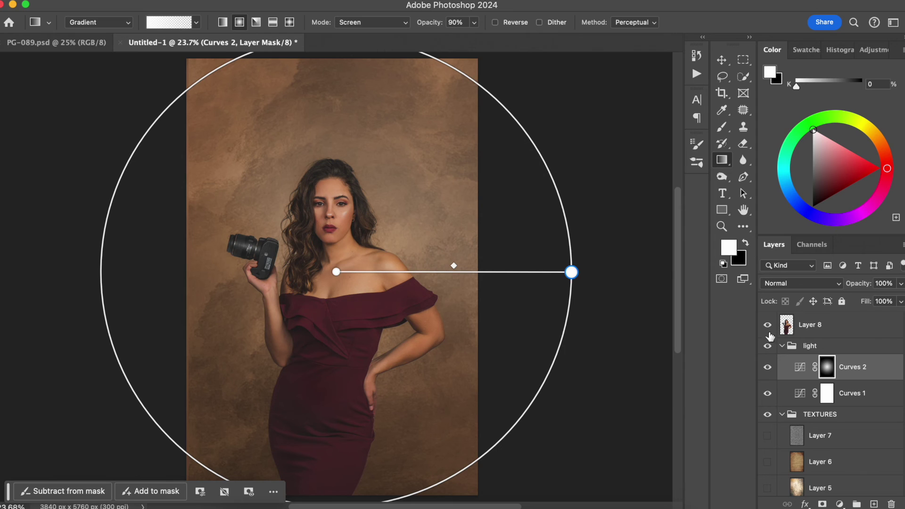
pyautogui.click(782, 346)
pyautogui.click(767, 346)
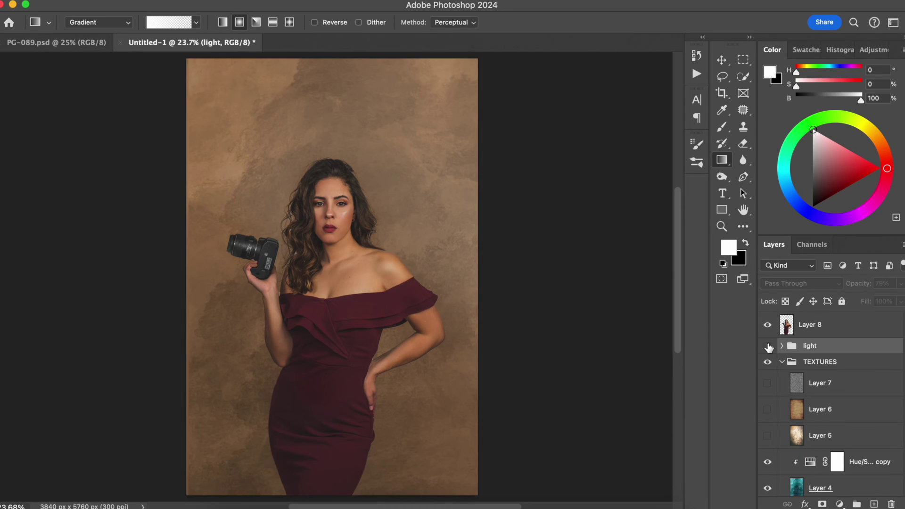
pyautogui.click(768, 347)
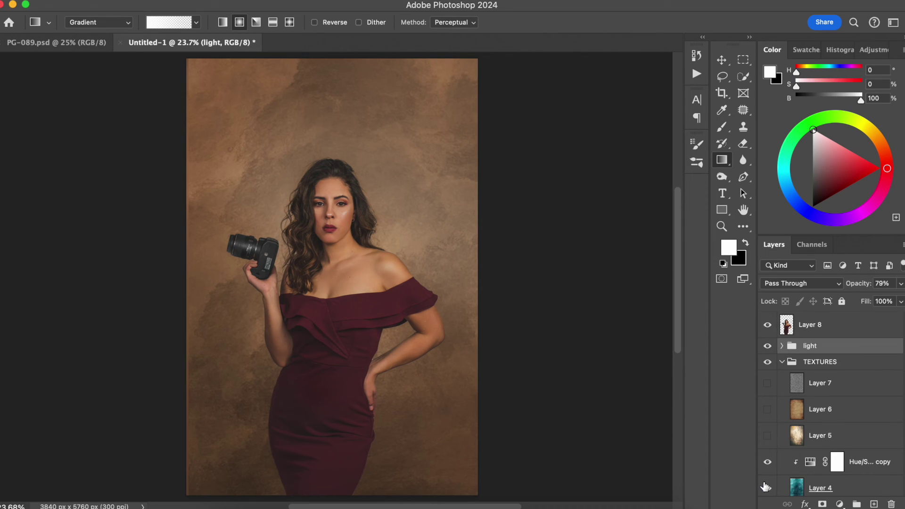
# Hide Layer 4, show Layer 5, move the Hue/Saturation 2 copy directly above Layer 5, and clip the adjustment to it
pyautogui.scroll(-3, 895, 358)
pyautogui.scroll(3, 896, 358)
pyautogui.click(767, 487)
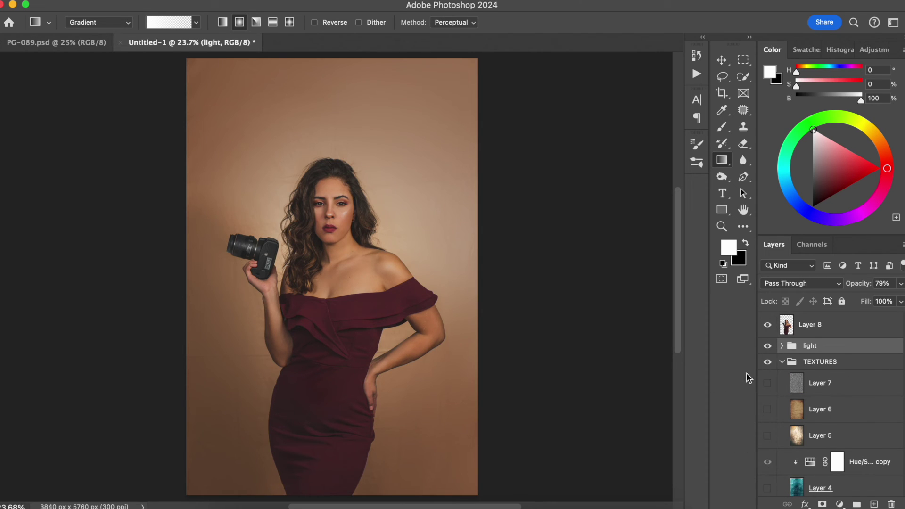
pyautogui.click(767, 436)
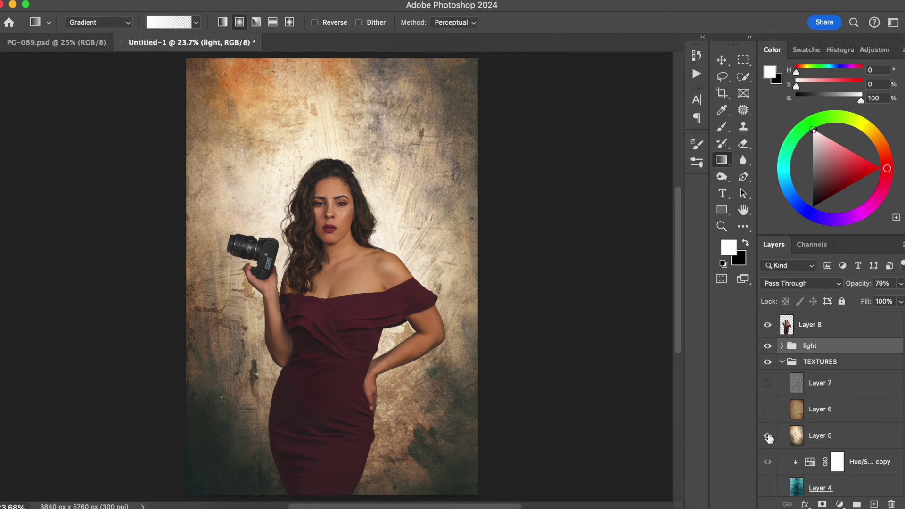
pyautogui.click(838, 462)
pyautogui.moveTo(857, 470); pyautogui.dragTo(832, 436)
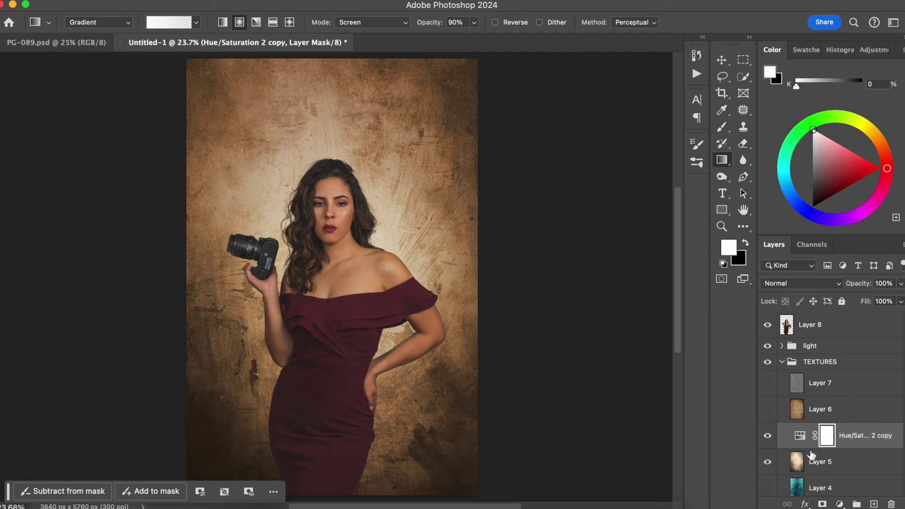
pyautogui.keyDown('alt'); pyautogui.click(811, 450); pyautogui.keyUp('alt')
pyautogui.click(769, 461)
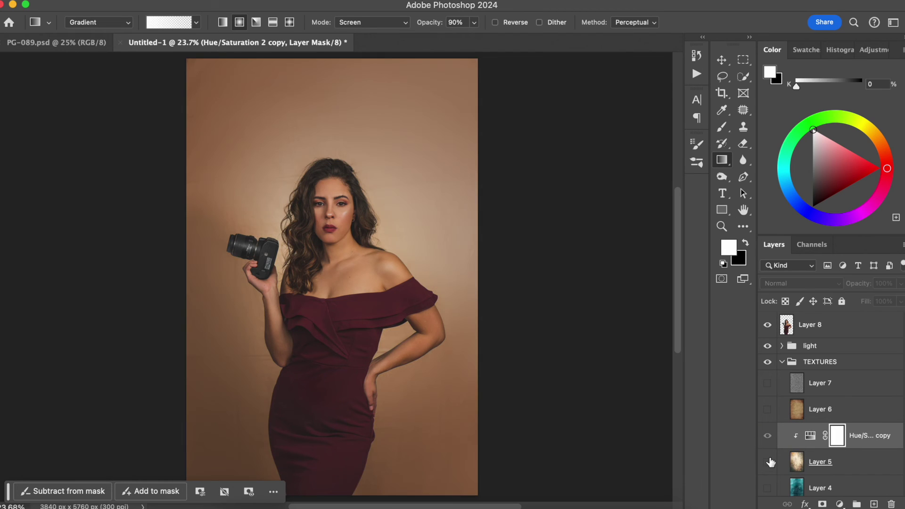
pyautogui.click(768, 461)
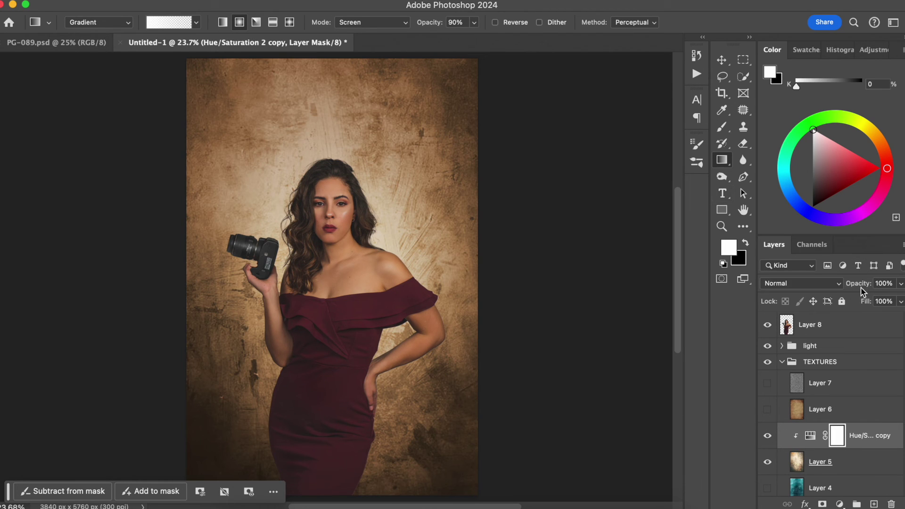
# Set Layer 5's opacity to 31%
pyautogui.click(849, 462)
pyautogui.moveTo(860, 283); pyautogui.dragTo(739, 294)
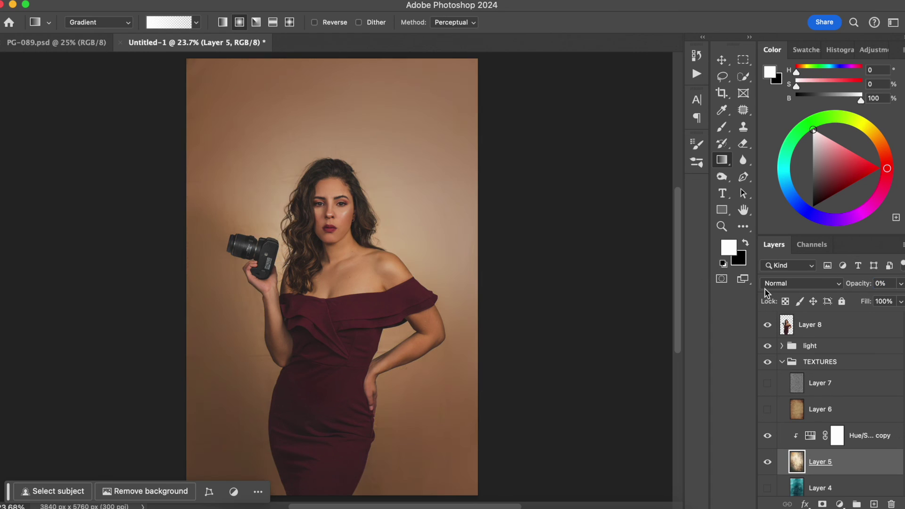
pyautogui.moveTo(859, 286); pyautogui.dragTo(862, 285)
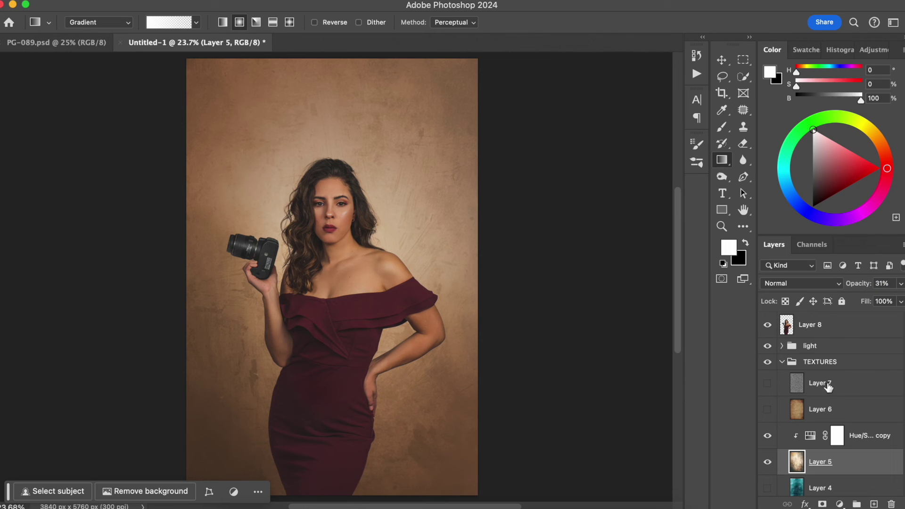
# Compare the backdrop with the light group hidden and shown, and against the original Layer 1
pyautogui.click(782, 362)
pyautogui.click(767, 347)
pyautogui.click(767, 347)
pyautogui.click(768, 347)
pyautogui.click(768, 348)
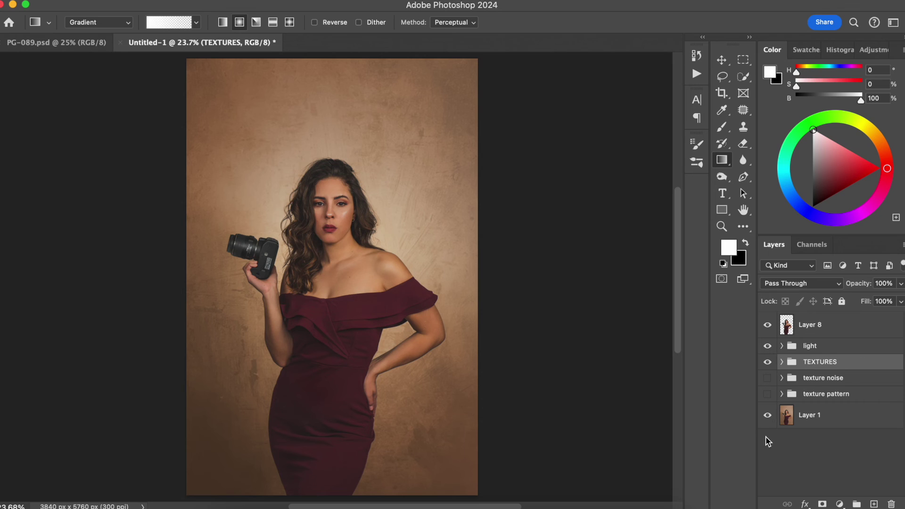
pyautogui.click(768, 417)
pyautogui.click(768, 418)
# Set the opacity of Layer 5 in the TEXTURES group to 54%
pyautogui.click(782, 361)
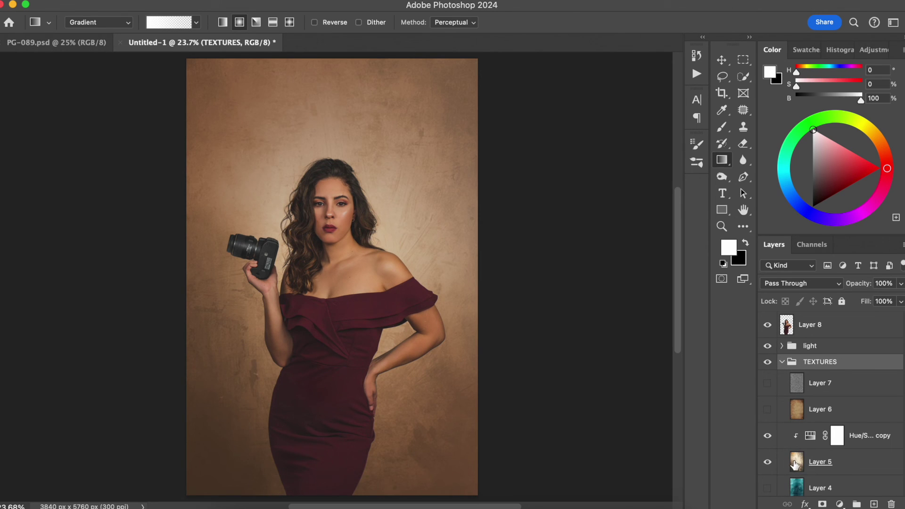
pyautogui.click(851, 464)
pyautogui.moveTo(856, 287); pyautogui.dragTo(857, 287)
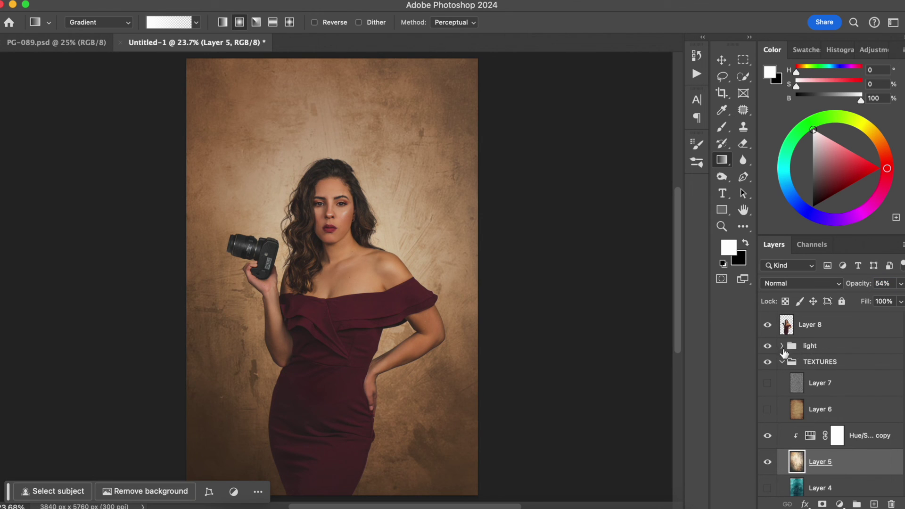
# Set the light group's opacity to 68% and compare the result with the original Layer 1 alone
pyautogui.click(822, 347)
pyautogui.moveTo(865, 284); pyautogui.dragTo(860, 288)
pyautogui.click(782, 362)
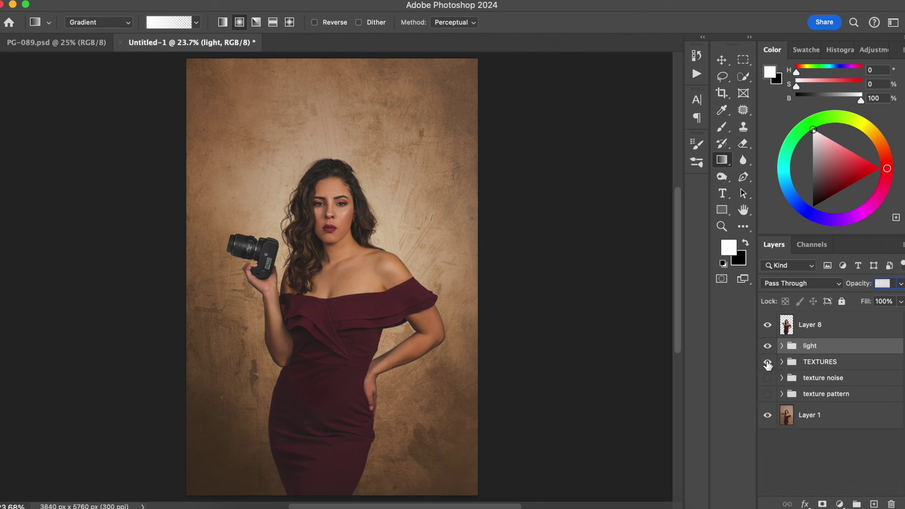
pyautogui.keyDown('alt'); pyautogui.click(767, 415); pyautogui.keyUp('alt')
pyautogui.keyDown('alt'); pyautogui.click(767, 415); pyautogui.keyUp('alt')
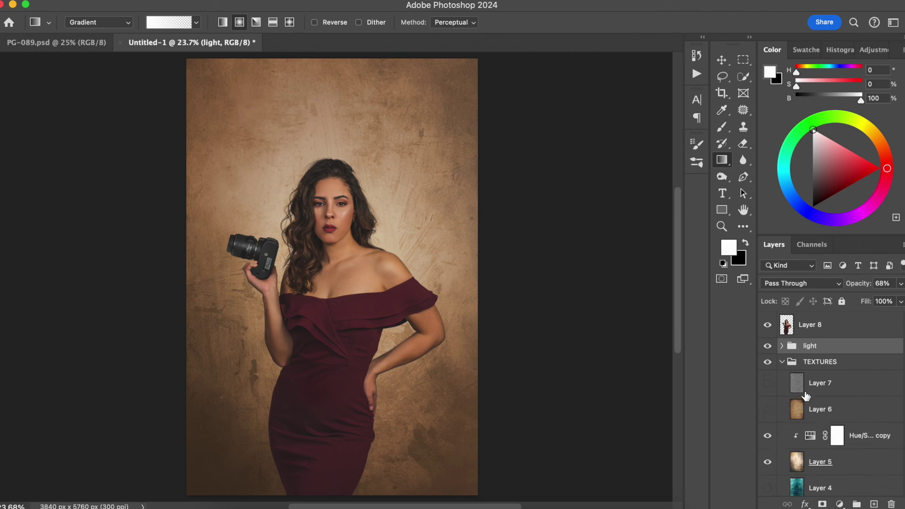
# Preview the Multiply blend mode on Layer 5, keep it at Normal, and compare the backdrop with the original Layer 1
pyautogui.click(820, 462)
pyautogui.click(801, 284)
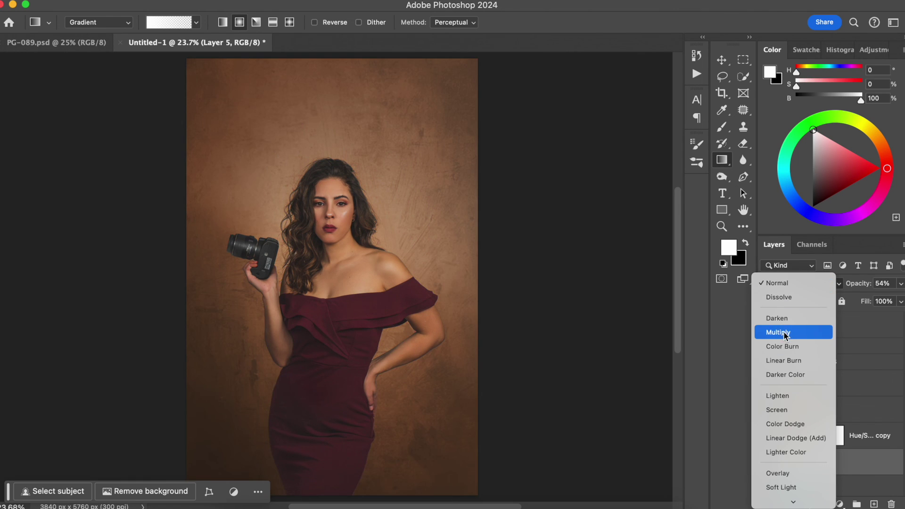
pyautogui.click(796, 283)
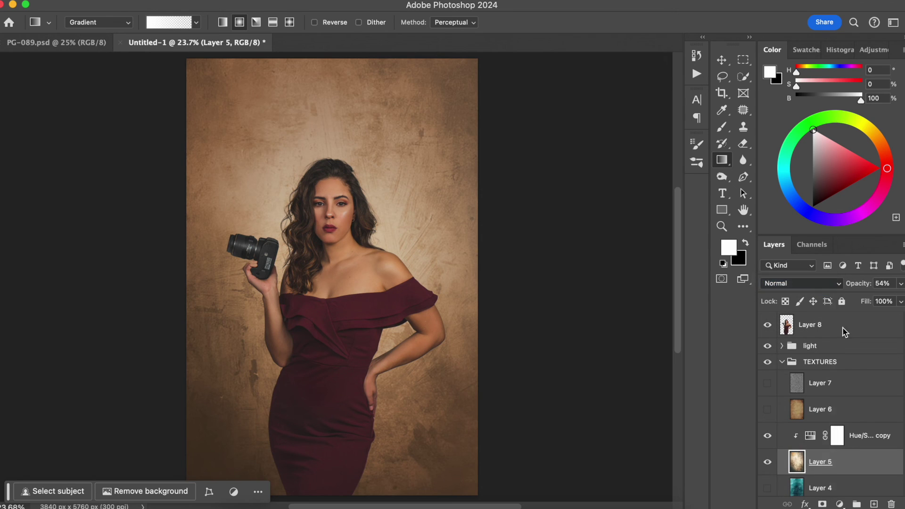
pyautogui.click(782, 361)
pyautogui.keyDown('alt'); pyautogui.click(768, 415); pyautogui.keyUp('alt')
pyautogui.keyDown('alt'); pyautogui.click(767, 415); pyautogui.keyUp('alt')
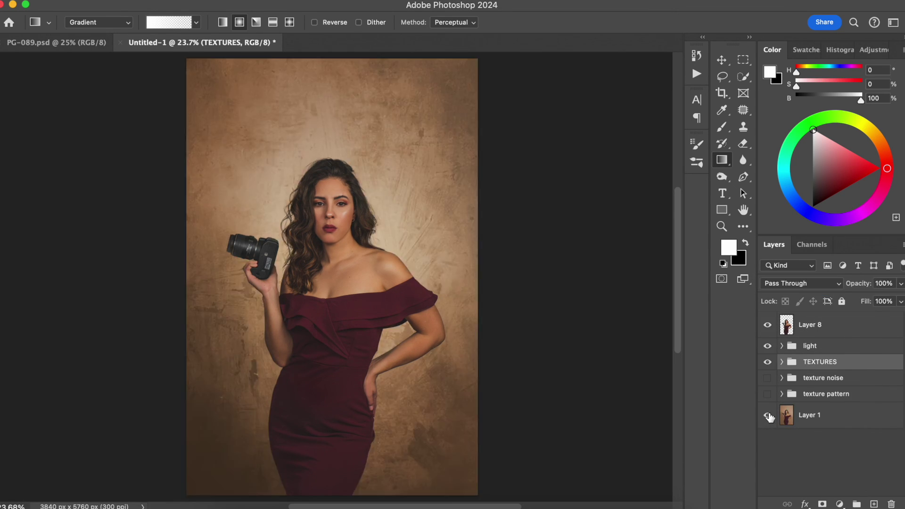
# Hide Layer 5, show the Layer 6 texture instead, and delete Layer 7
pyautogui.click(782, 361)
pyautogui.click(767, 462)
pyautogui.click(767, 409)
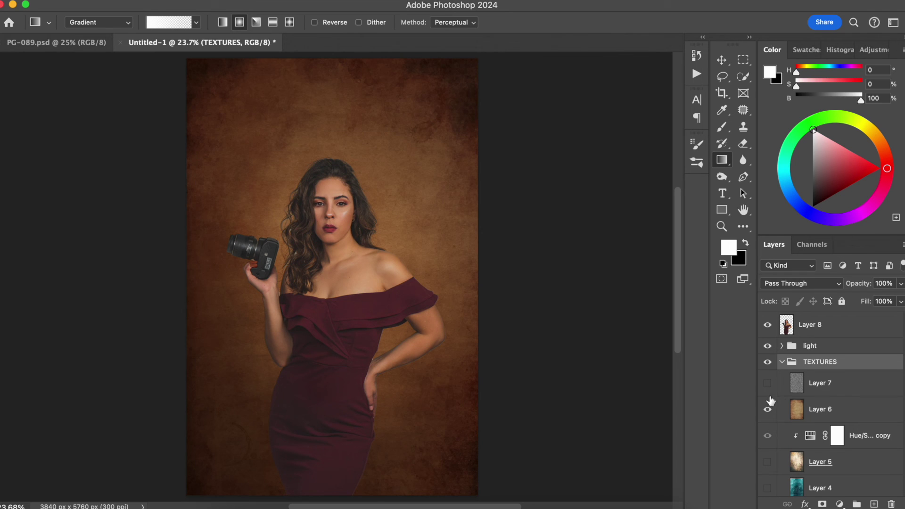
pyautogui.click(844, 408)
pyautogui.moveTo(826, 384); pyautogui.dragTo(892, 504)
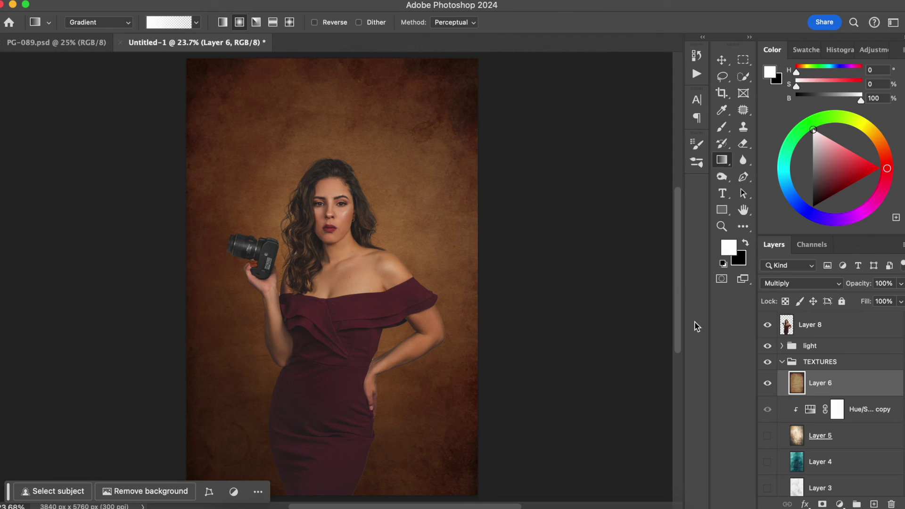
# Set Layer 6's blend mode to Normal and lower its opacity until the texture blends softly into the backdrop
pyautogui.click(801, 286)
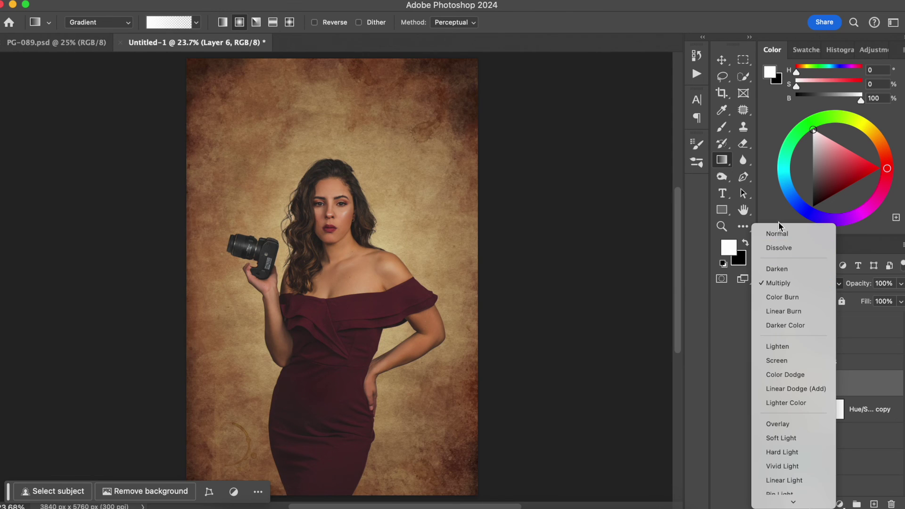
pyautogui.click(782, 234)
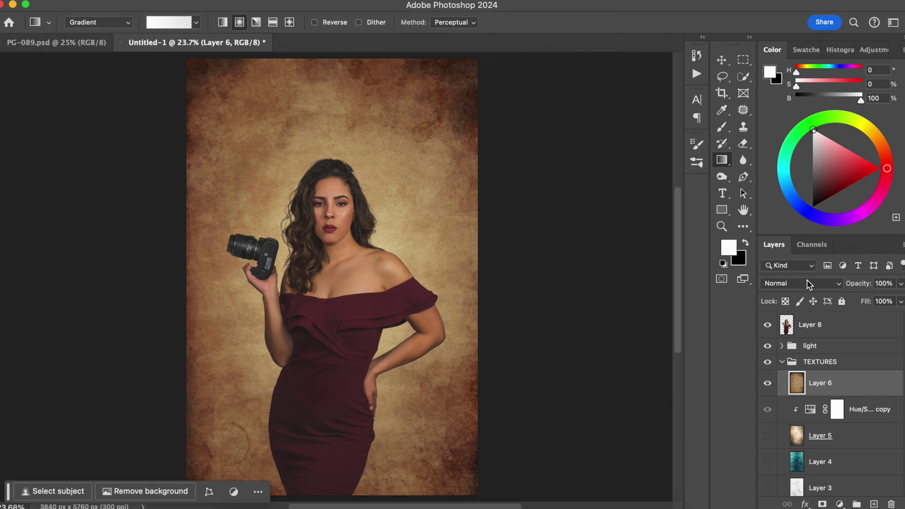
pyautogui.moveTo(859, 283); pyautogui.dragTo(778, 278)
pyautogui.moveTo(858, 284); pyautogui.dragTo(863, 286)
pyautogui.click(863, 361)
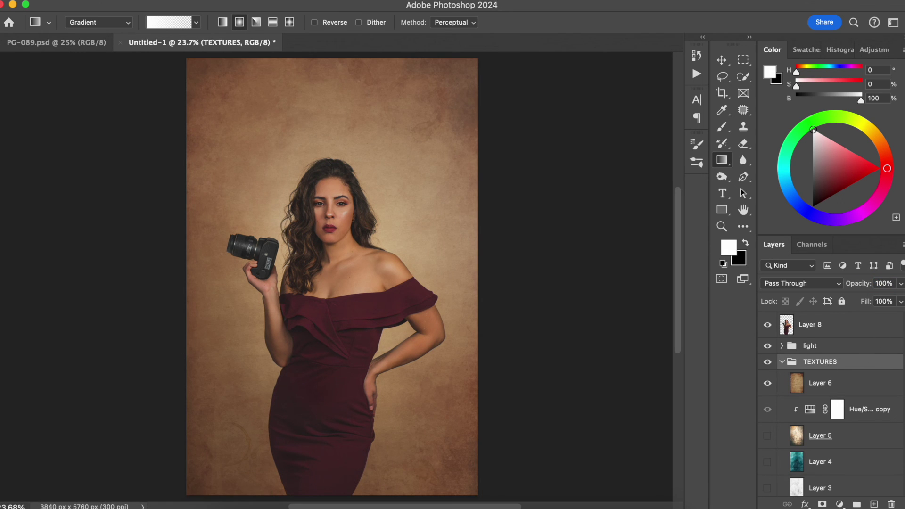
# Compare the backdrop with and without the TEXTURES group, and with Layer 6 hidden and shown
pyautogui.click(782, 361)
pyautogui.click(768, 352)
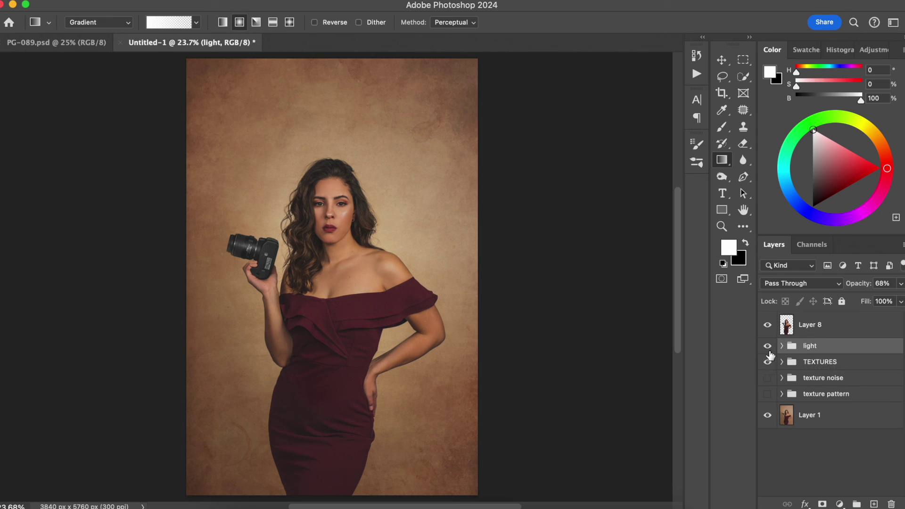
pyautogui.click(768, 362)
pyautogui.click(767, 361)
pyautogui.click(768, 362)
pyautogui.click(768, 362)
pyautogui.click(783, 362)
pyautogui.click(767, 383)
pyautogui.click(767, 383)
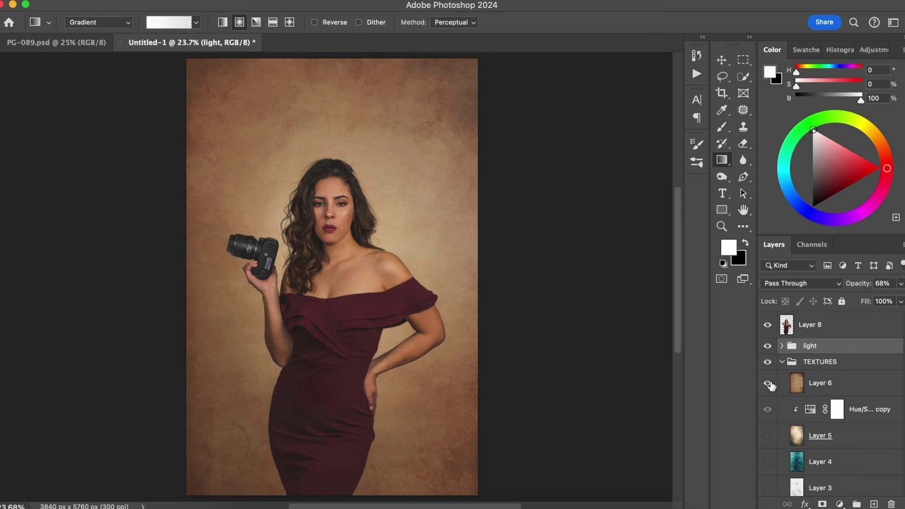
pyautogui.click(768, 383)
pyautogui.click(767, 384)
# Fine-tune Layer 6's opacity, trying 61% and settling on a slightly lower value
pyautogui.click(849, 385)
pyautogui.click(864, 285)
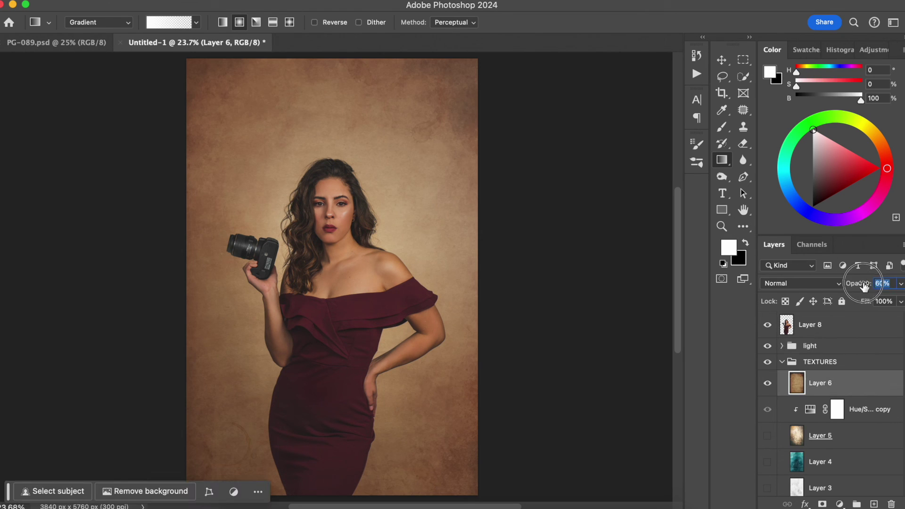
pyautogui.moveTo(864, 285); pyautogui.dragTo(865, 285)
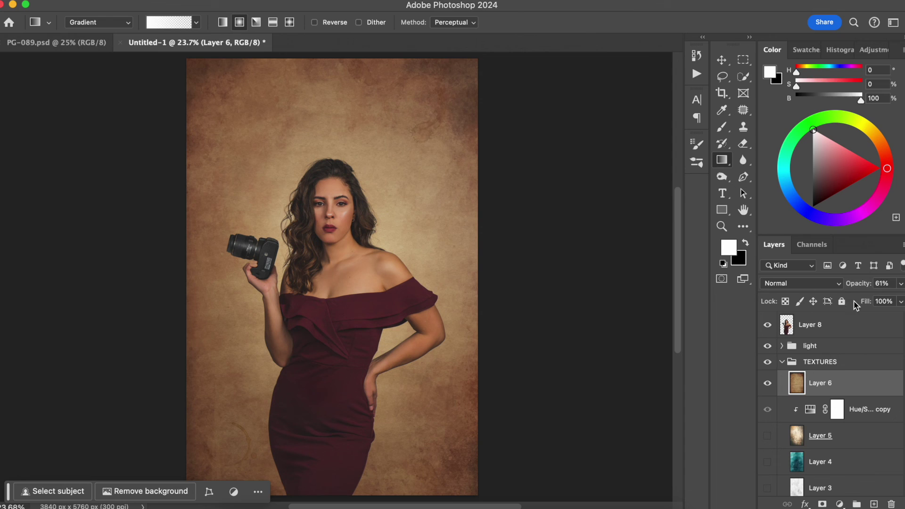
pyautogui.moveTo(860, 285); pyautogui.dragTo(858, 286)
# Collapse the TEXTURES group and compare the finished backdrop with the original Layer 1 alone
pyautogui.click(782, 362)
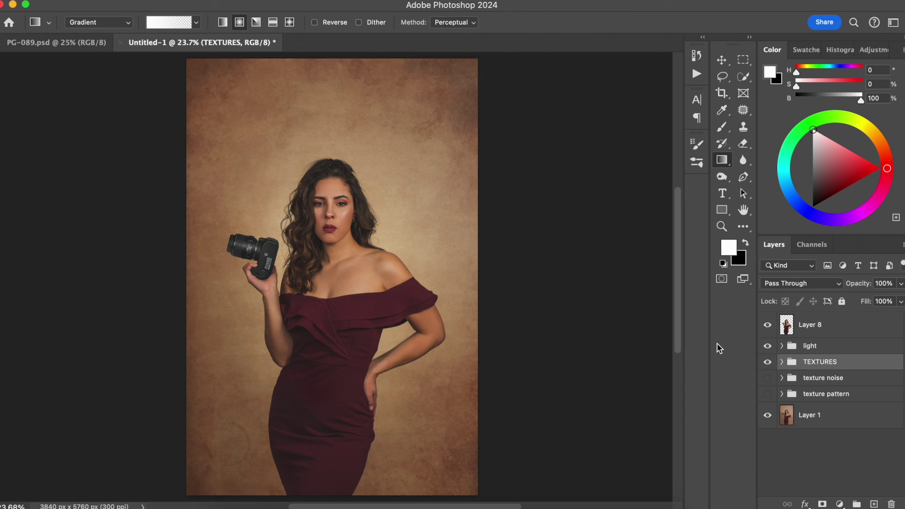
pyautogui.keyDown('alt'); pyautogui.click(768, 415); pyautogui.keyUp('alt')
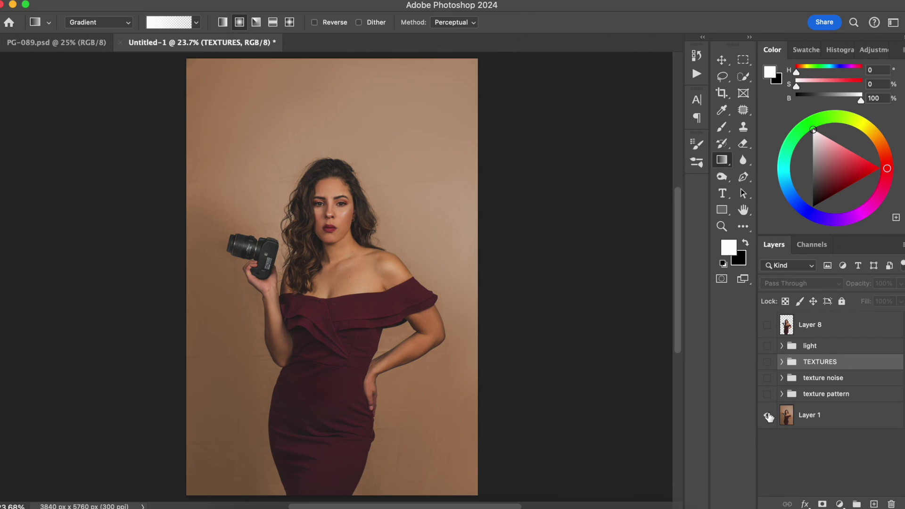
pyautogui.keyDown('alt'); pyautogui.click(768, 416); pyautogui.keyUp('alt')
pyautogui.keyDown('alt'); pyautogui.click(768, 415); pyautogui.keyUp('alt')
pyautogui.keyDown('alt'); pyautogui.click(768, 415); pyautogui.keyUp('alt')
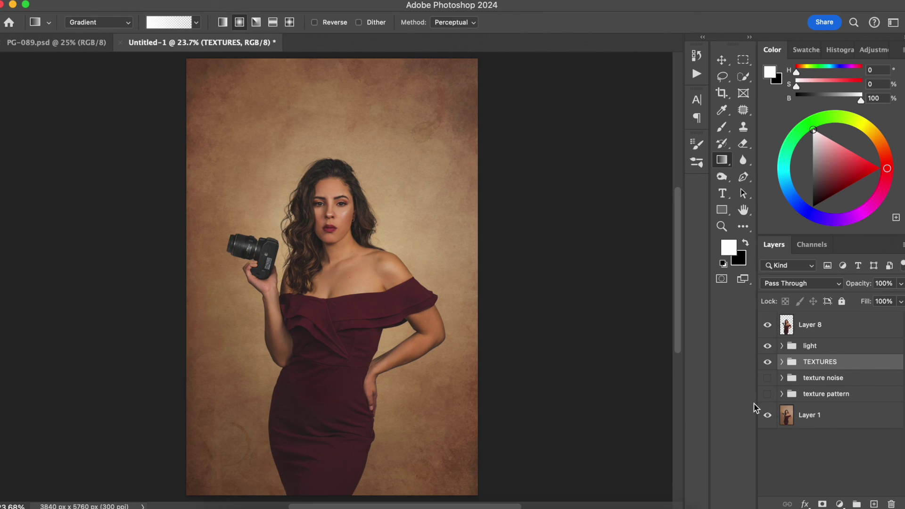